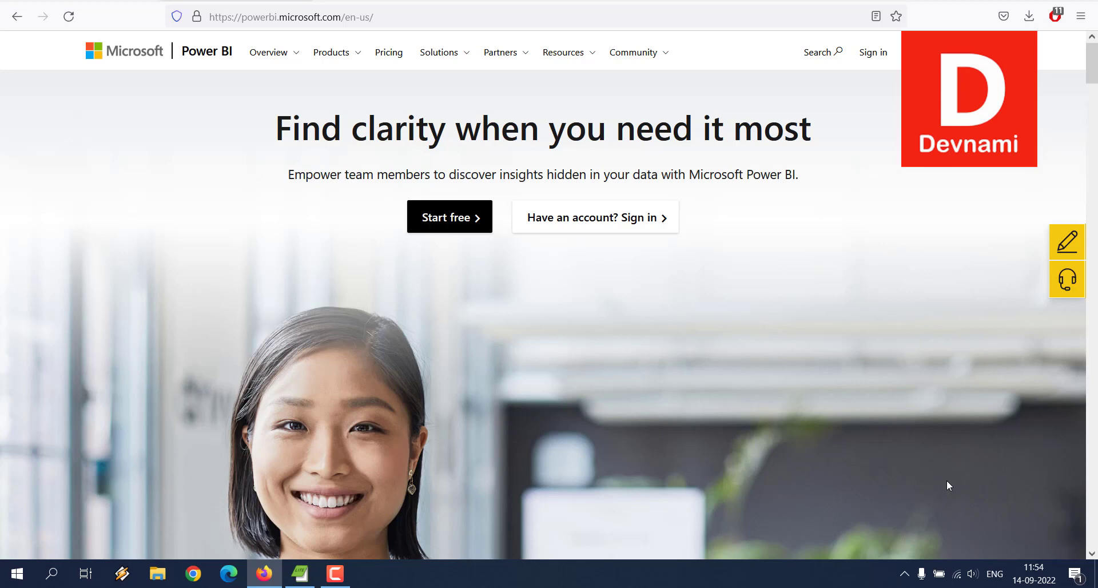
Search the computer for Power BI Desktop and launch it
click(51, 573)
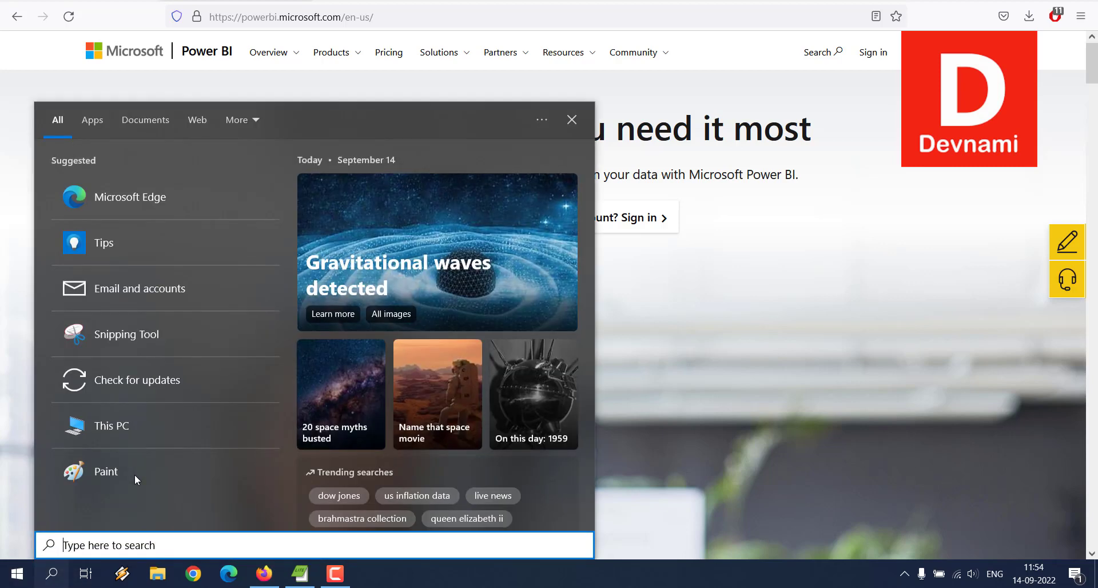
text(powe)
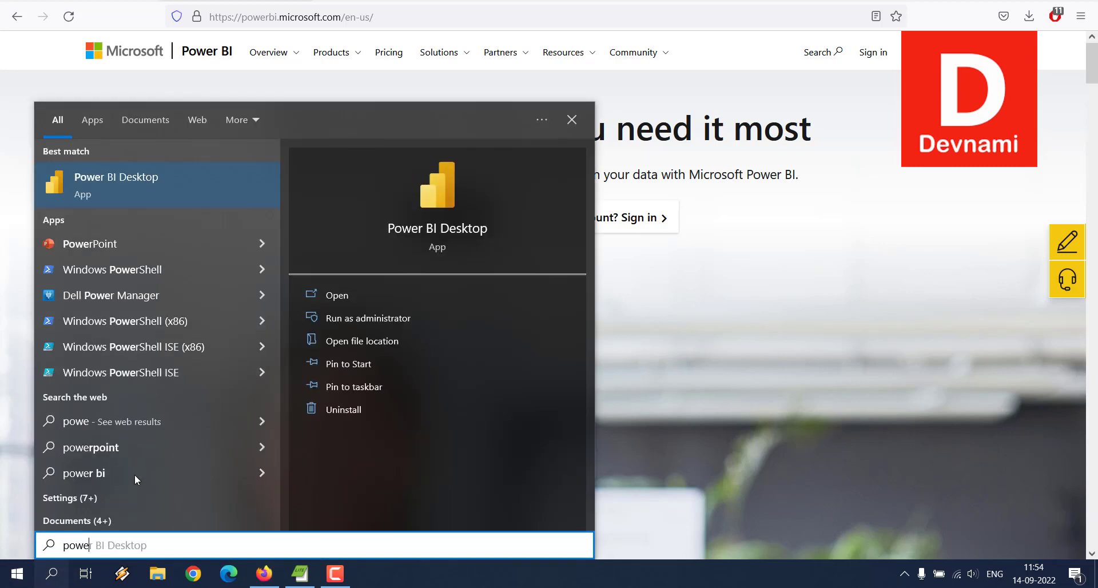
click(355, 294)
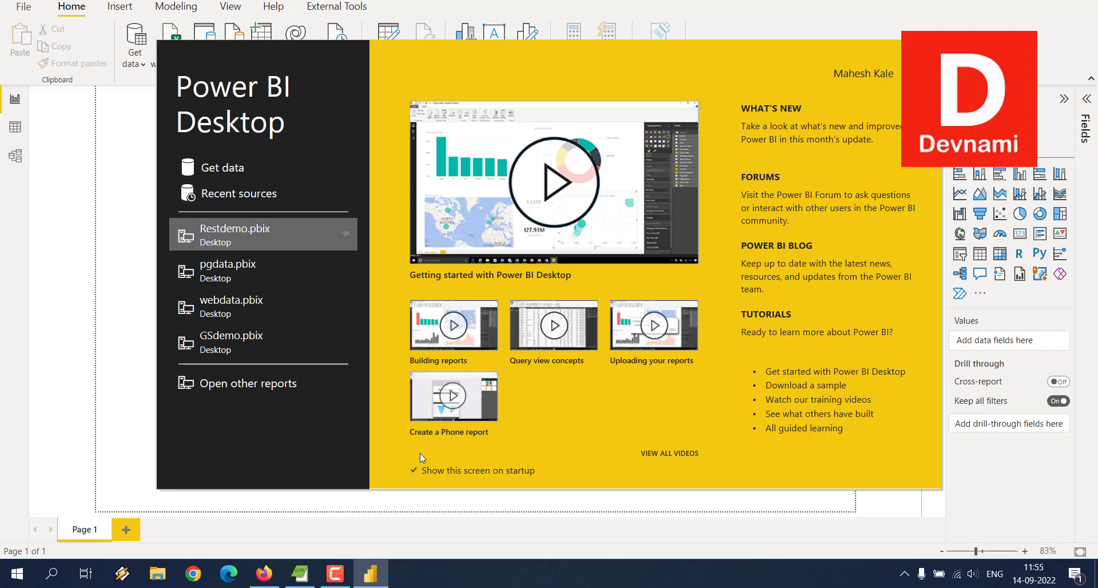
Review the CSV files in the desktop folder 36169 in File Explorer, and return to Power BI Desktop
click(157, 573)
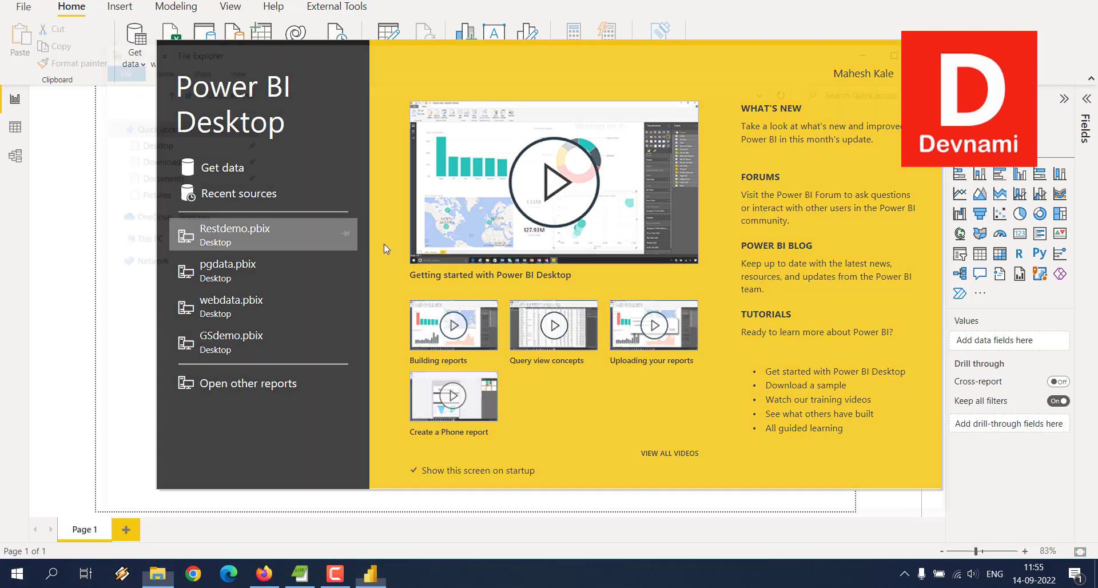
click(144, 272)
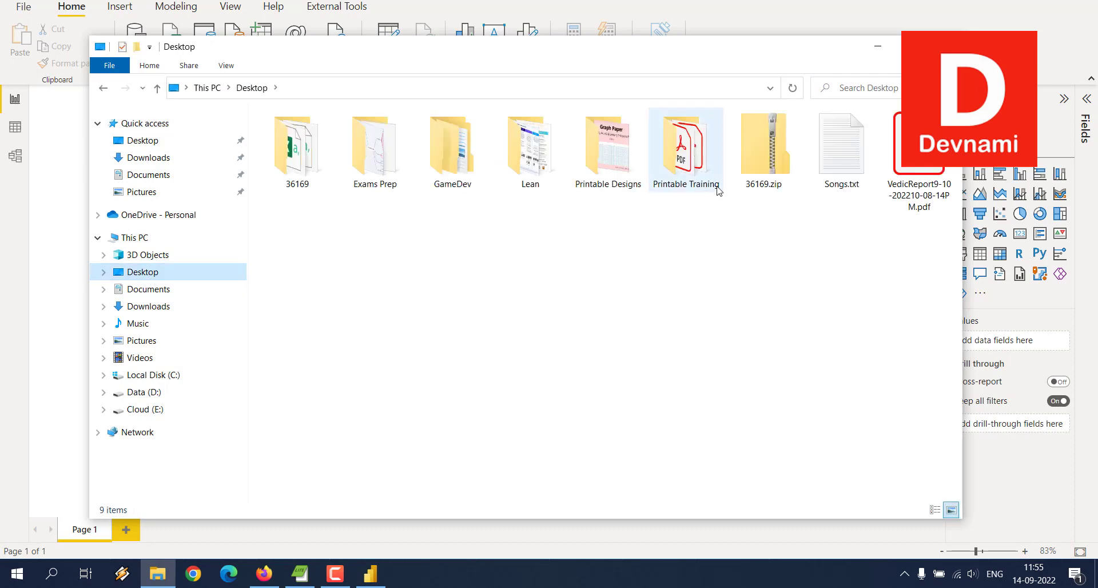
double_click(293, 167)
scroll(886, 248, down, 5)
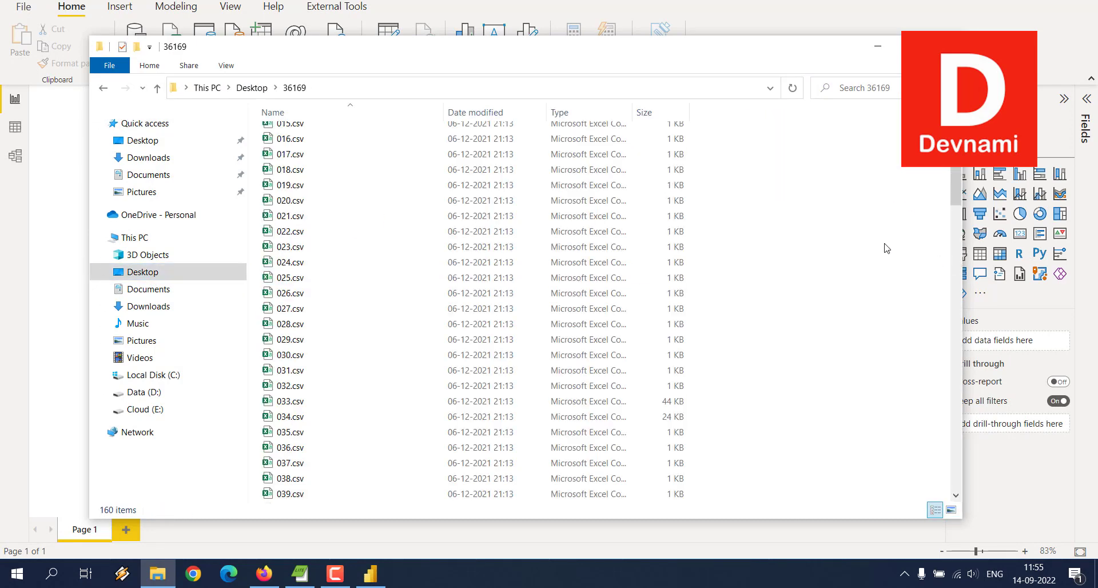
scroll(886, 248, down, 20)
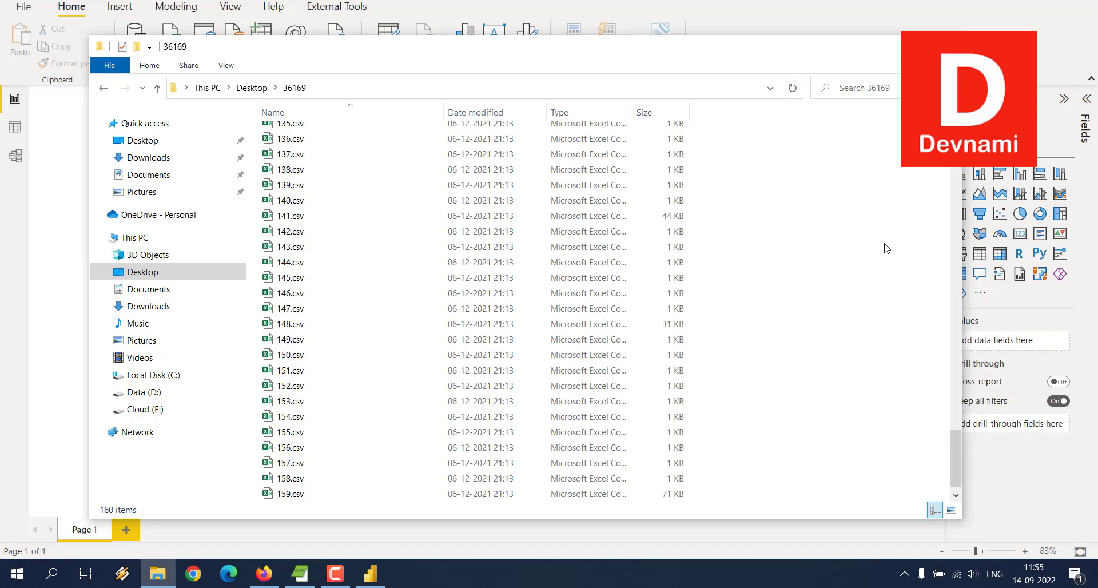
scroll(886, 248, down, 1)
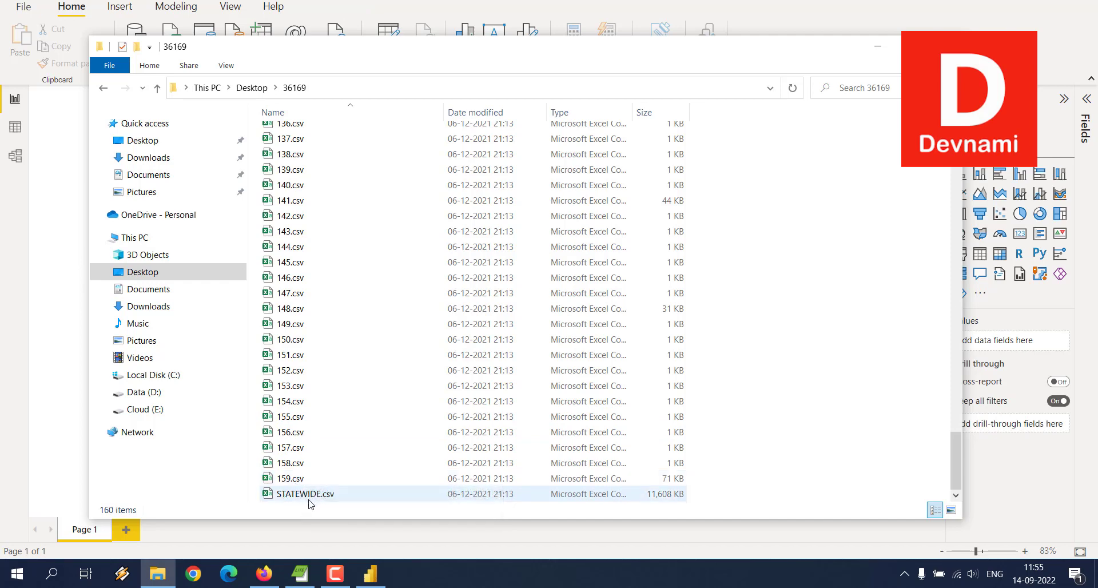
scroll(826, 362, up, 20)
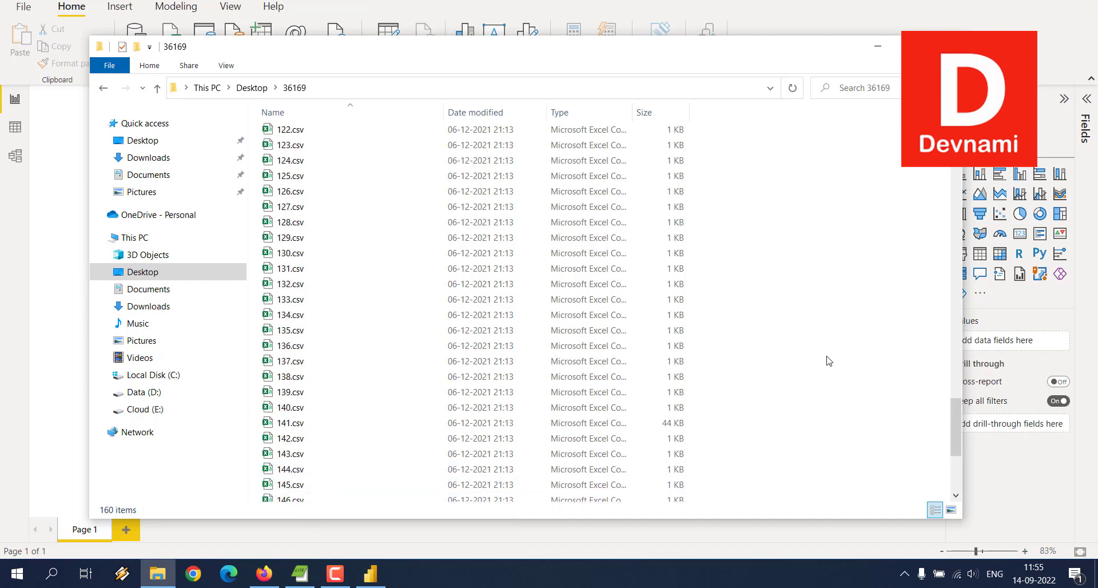
scroll(828, 361, up, 16)
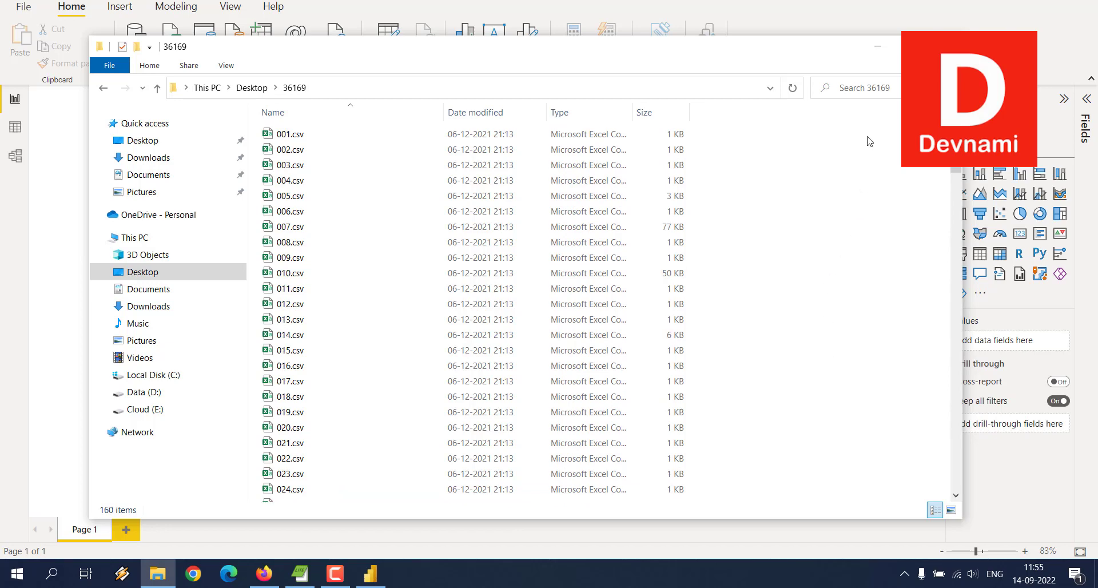
click(880, 53)
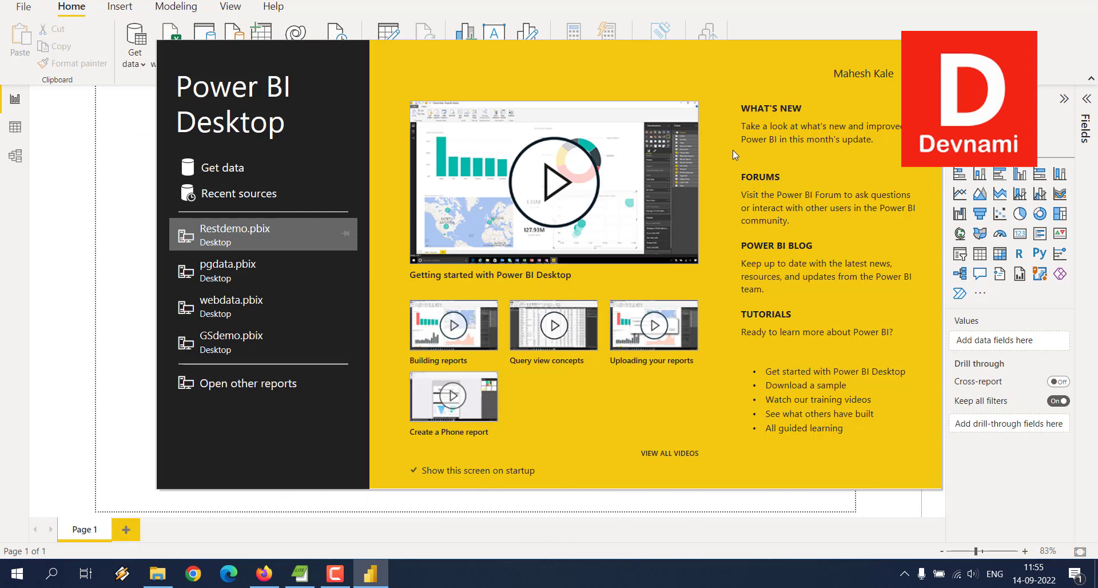
Start a new data import with the Folder connector
click(248, 169)
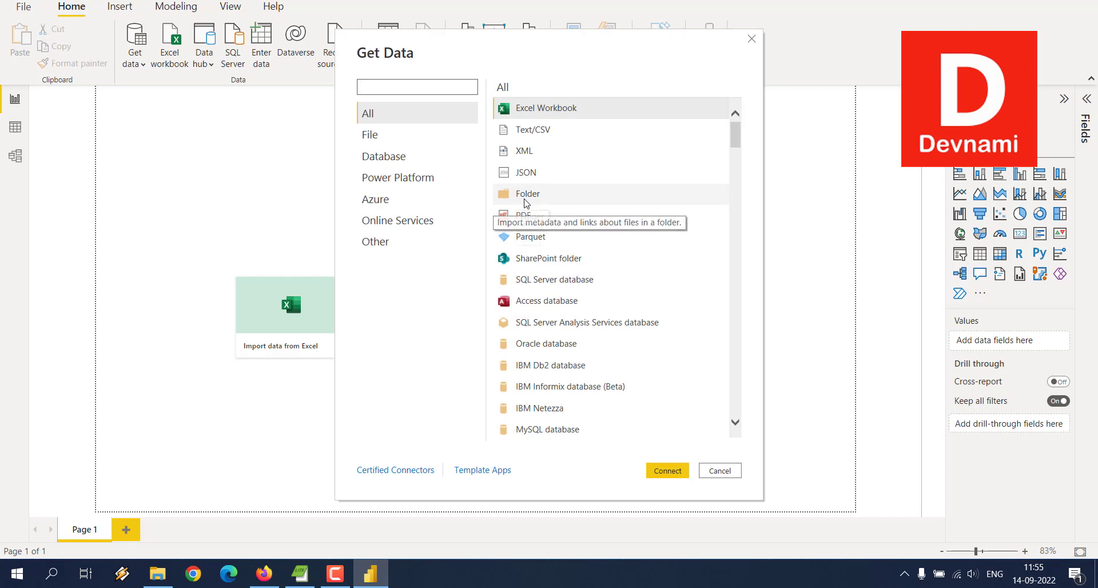
click(525, 197)
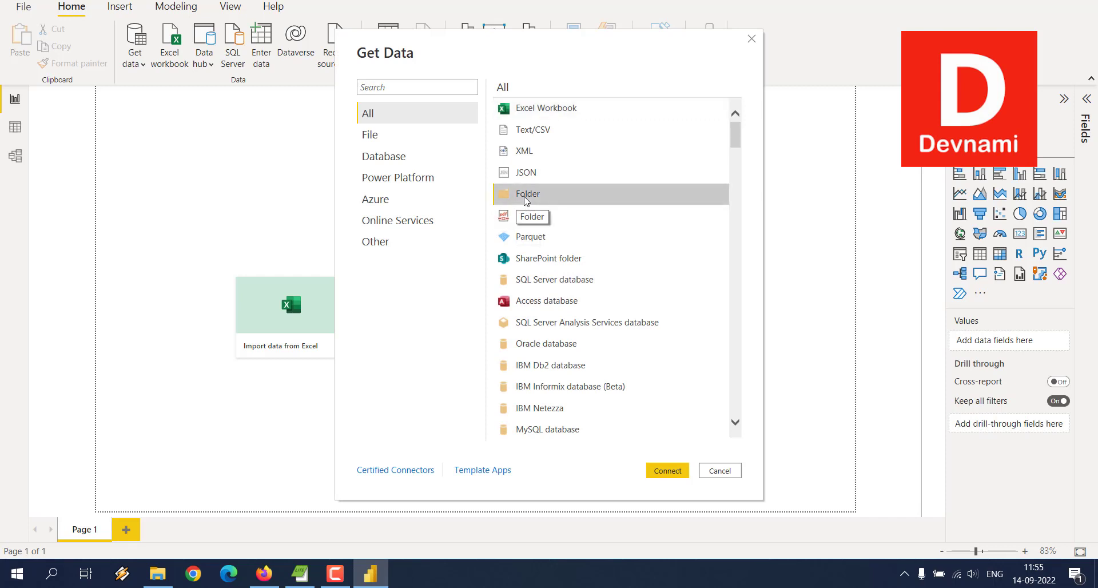
click(667, 470)
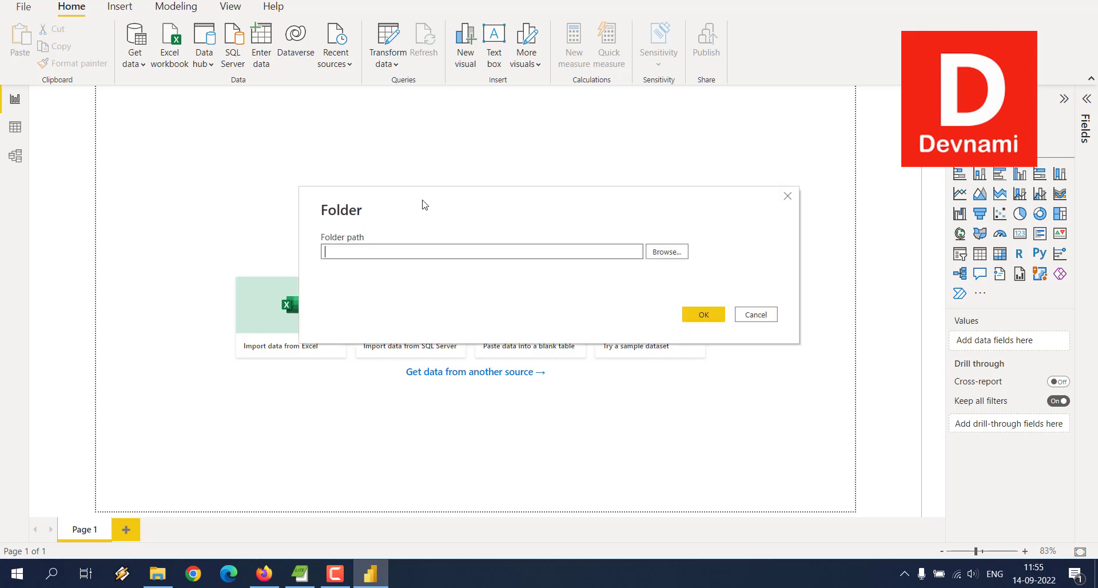
Set the source folder to 36169 on the desktop and choose Combine & Transform Data for its files
click(668, 252)
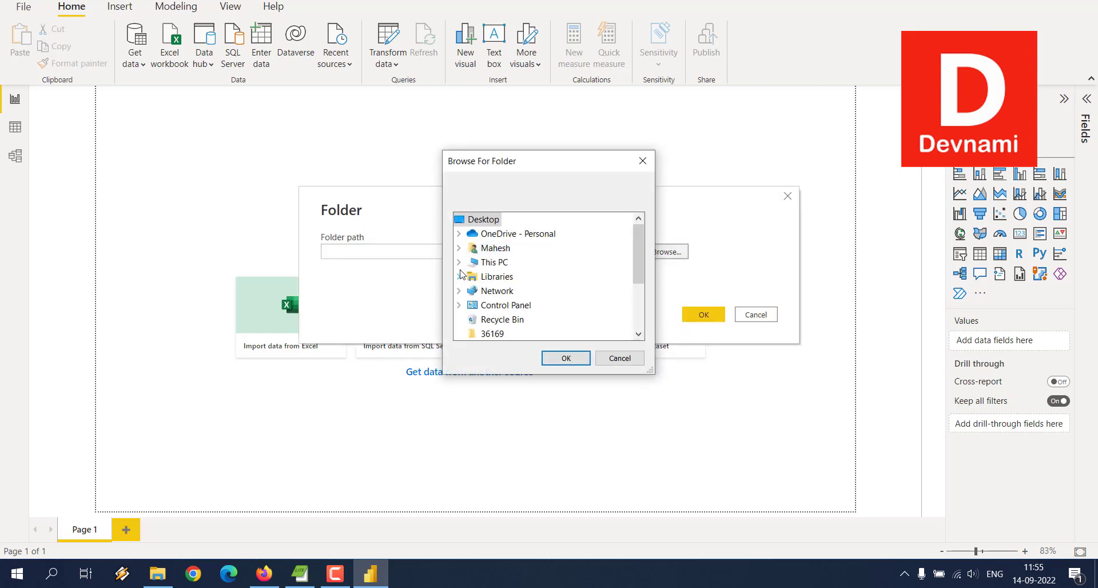
scroll(549, 263, down, 1)
scroll(550, 263, down, 1)
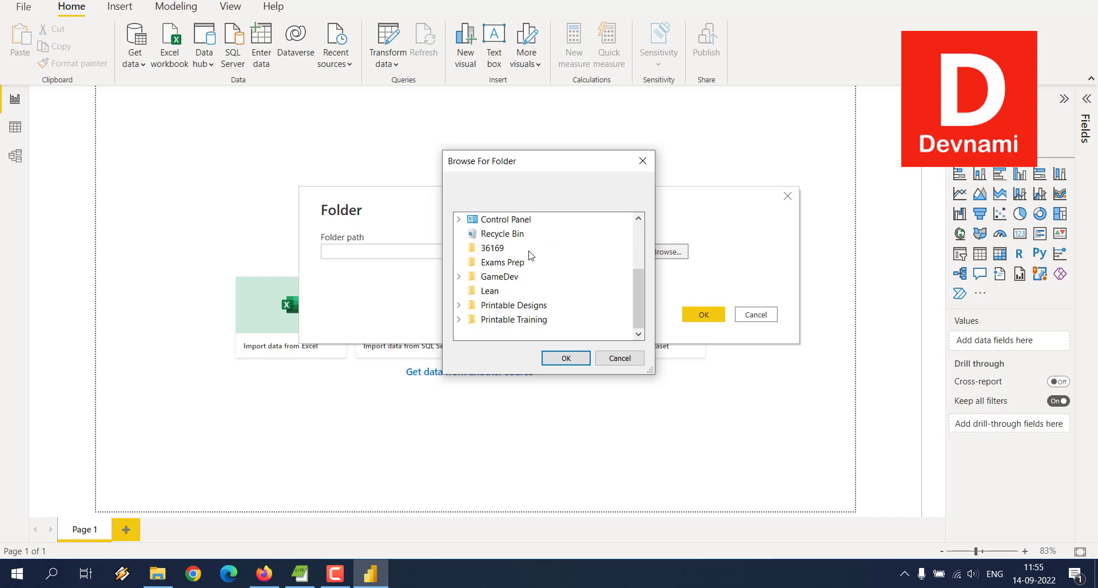
click(493, 249)
click(566, 358)
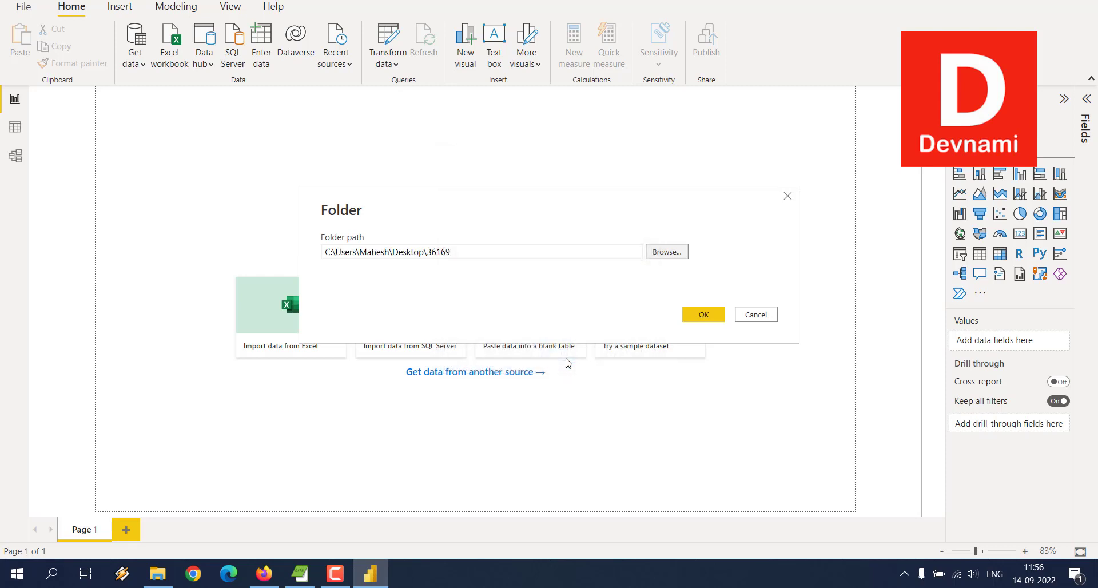
click(704, 314)
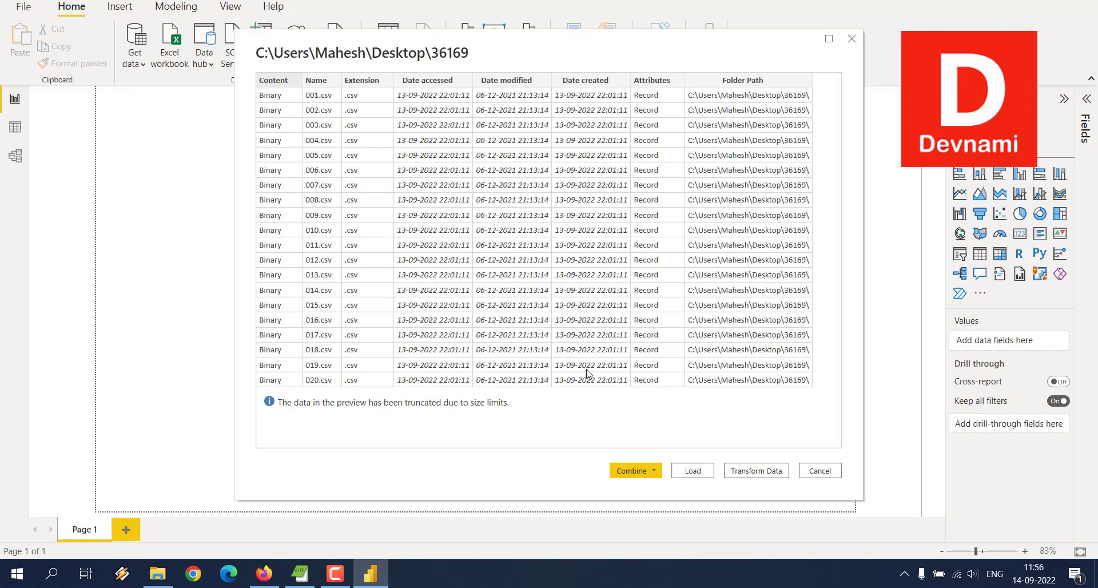
click(654, 470)
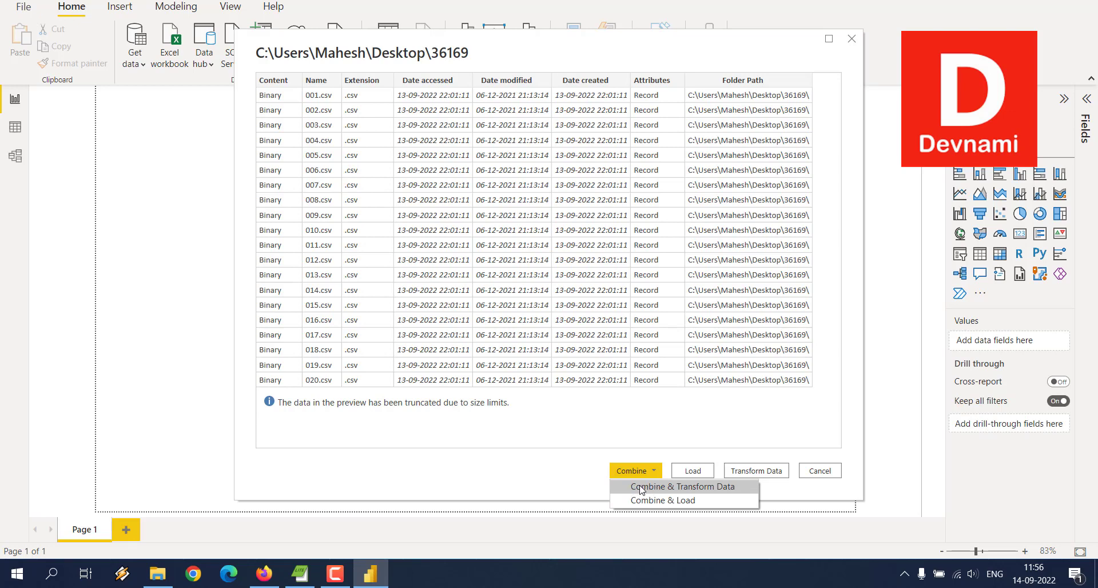
click(642, 489)
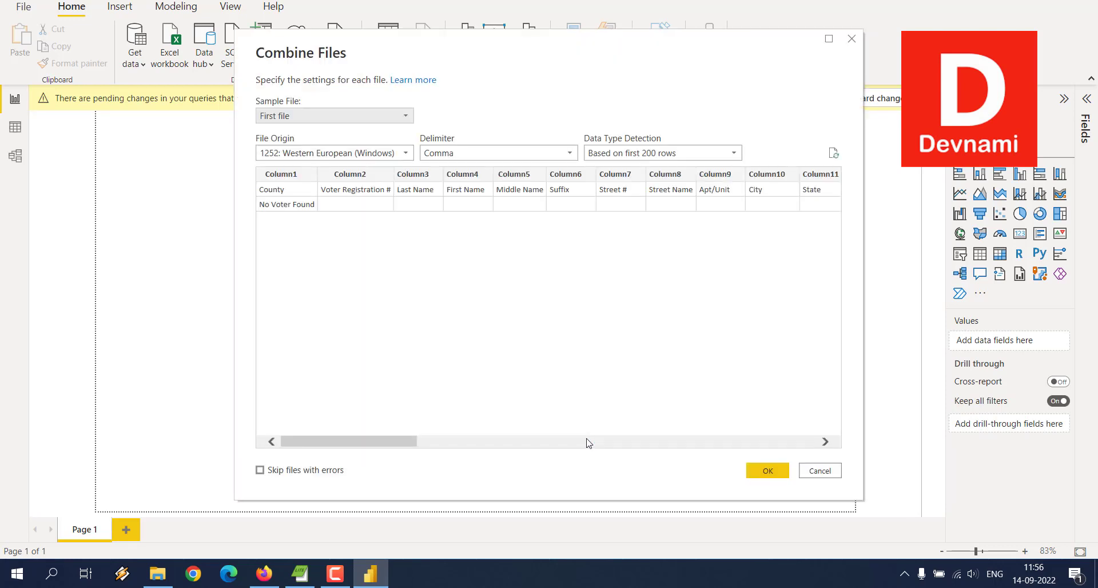
Try 002.csv as the sample file for combining, and set the sample back to First file
click(309, 116)
click(305, 160)
click(391, 116)
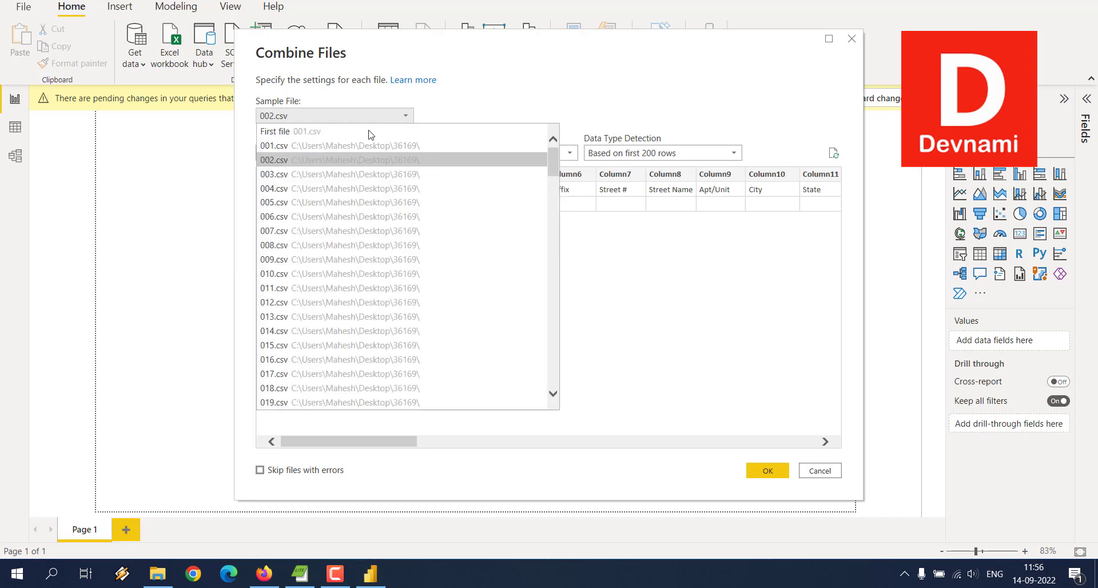
click(331, 130)
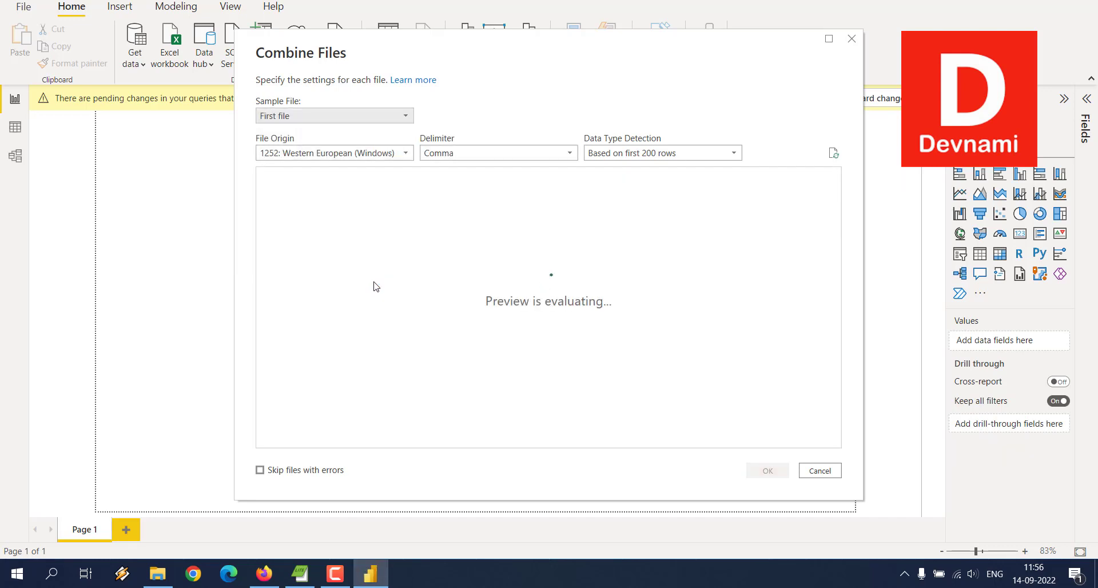
Combine the files with the option to skip files with errors enabled, and bring up the Power Query Editor window
click(260, 472)
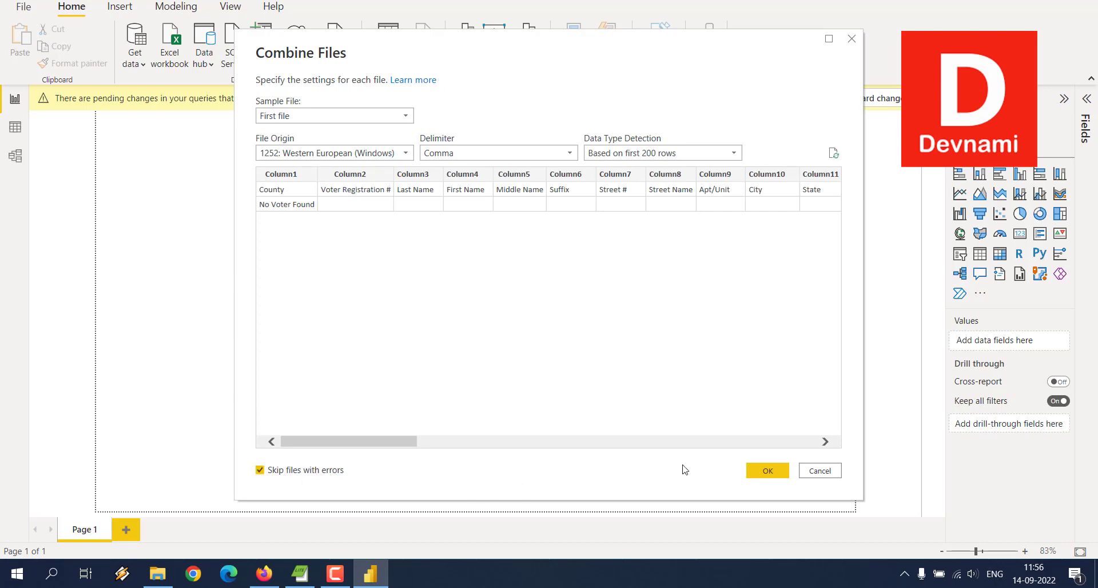
click(781, 474)
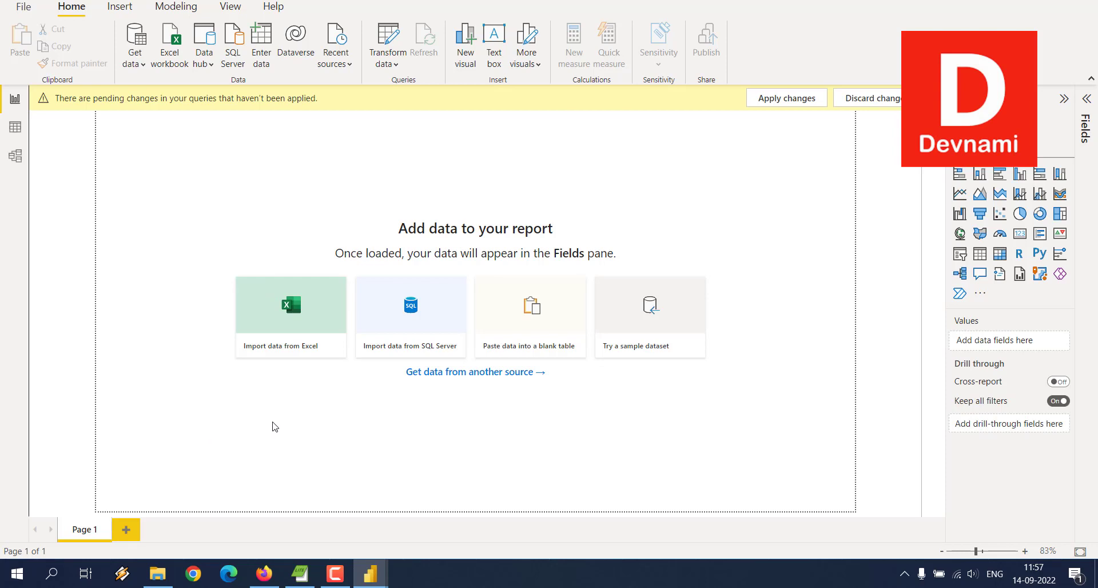
mouse_move(378, 571)
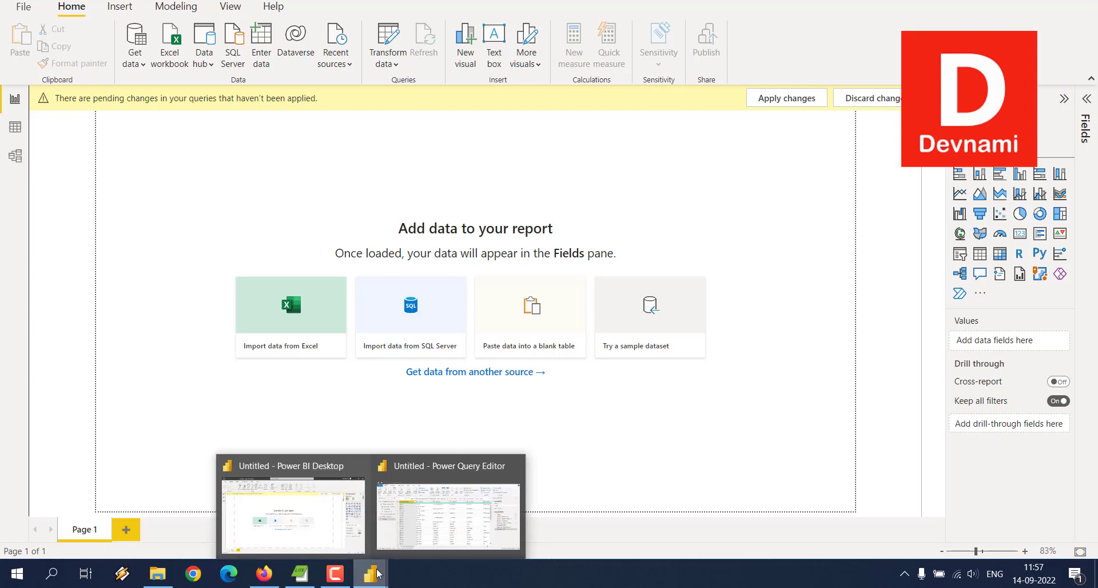
click(423, 509)
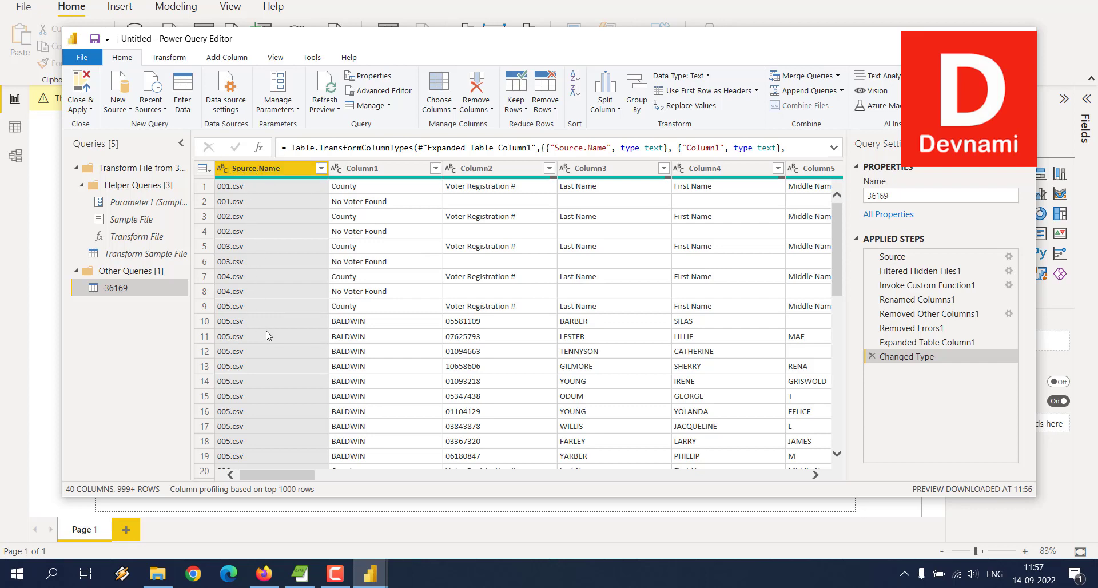
Remove the Source.Name column and filter the empty values out of Column1 in the 36169 query
right_click(268, 171)
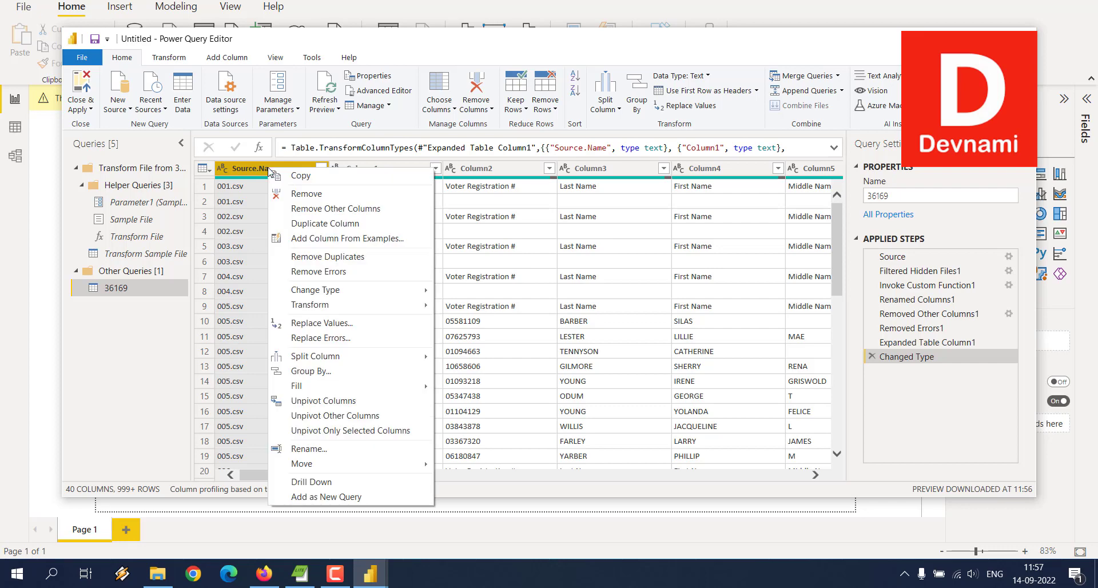
click(280, 195)
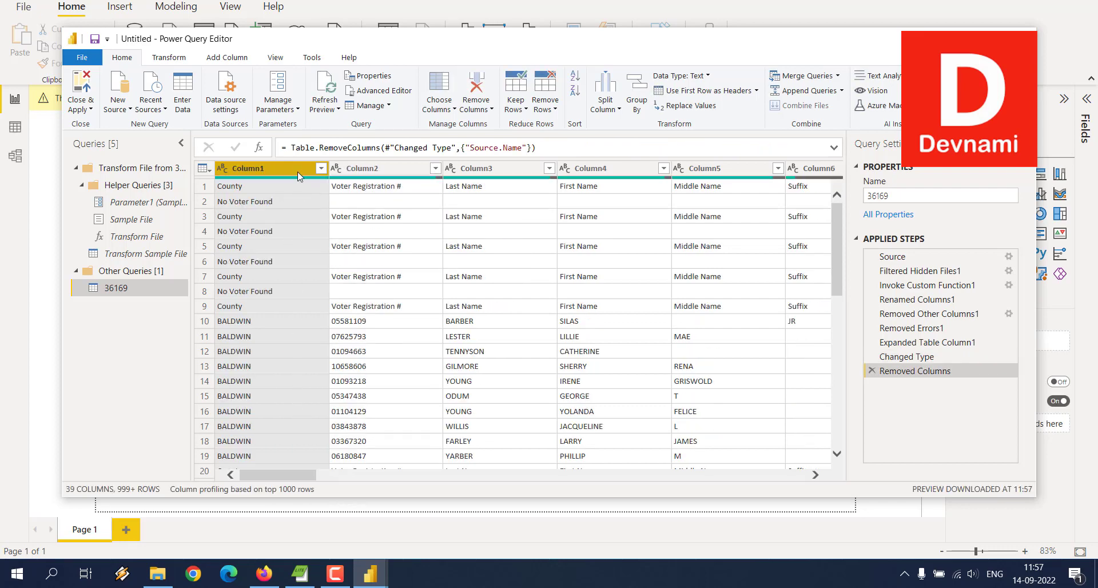
click(321, 168)
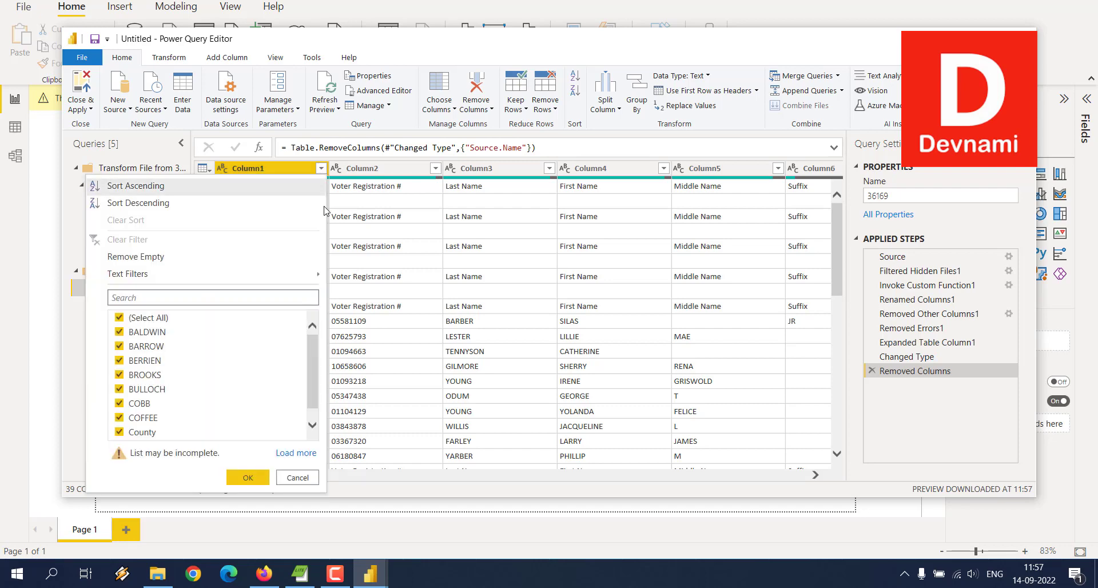
scroll(250, 377, down, 1)
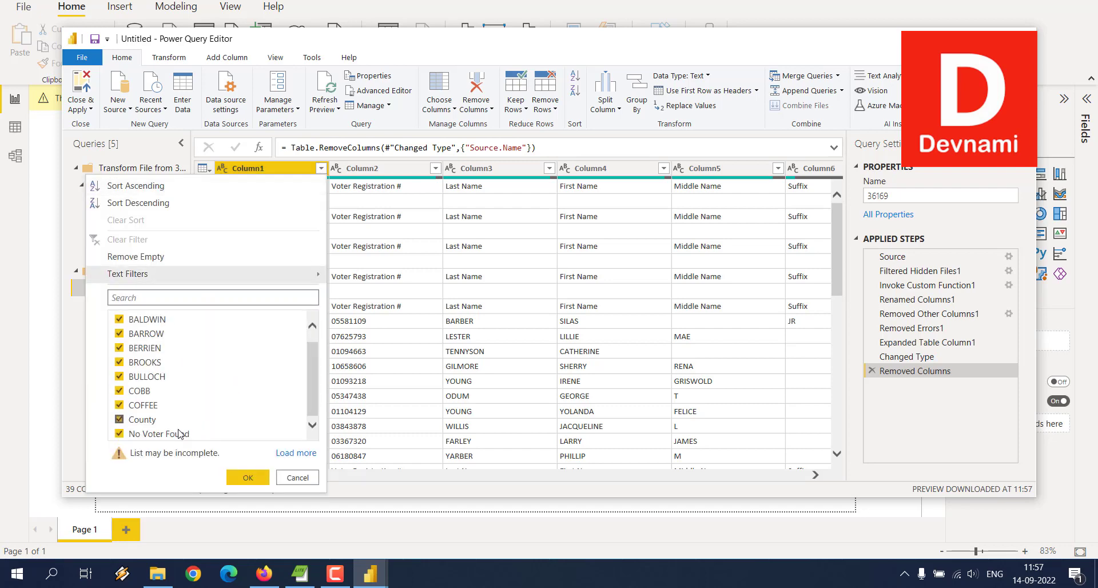
click(149, 433)
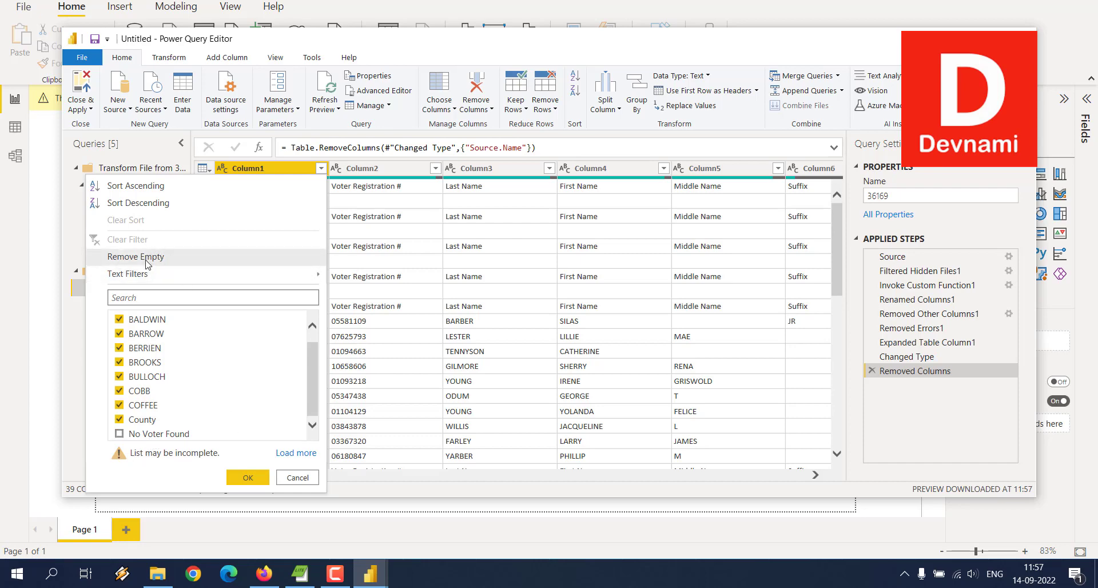
click(223, 259)
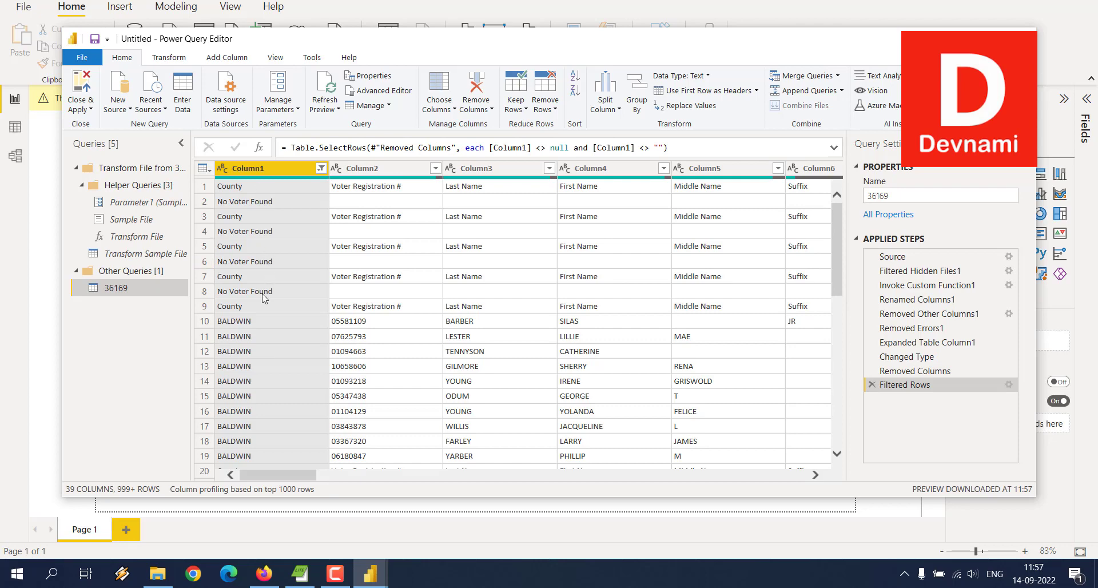
Remove Column36, Column39 and Column38 from the 36169 query
scroll(305, 349, down, 5)
scroll(306, 349, down, 7)
drag(304, 475, 820, 479)
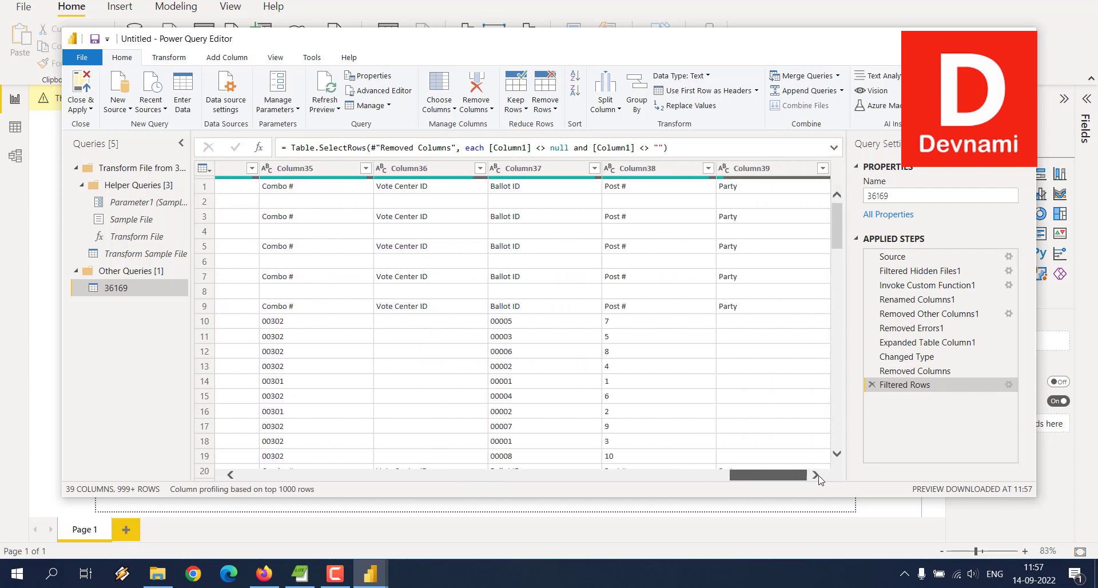
right_click(436, 171)
click(453, 192)
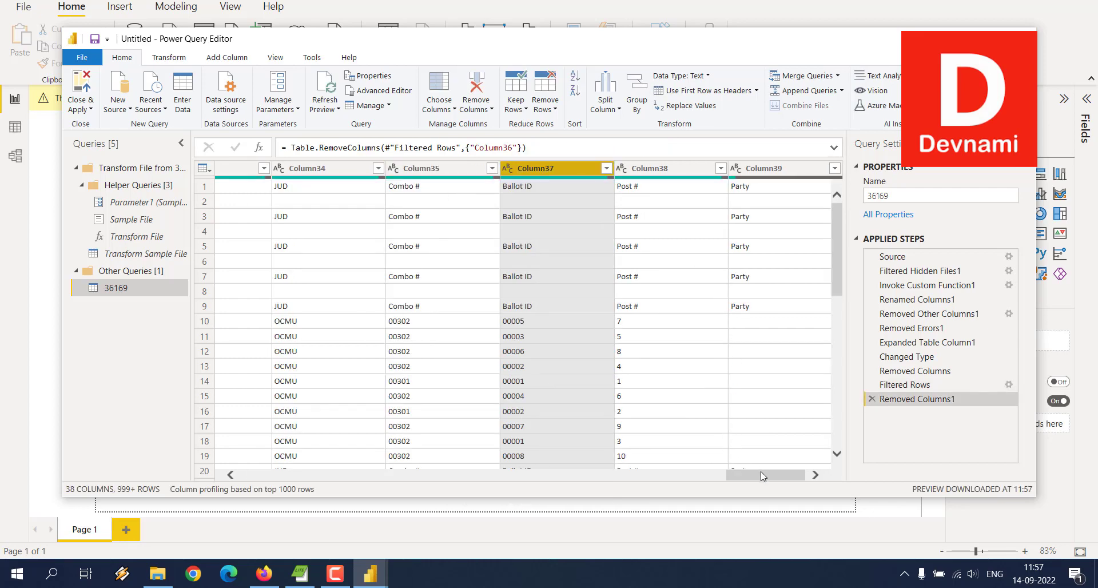
right_click(765, 171)
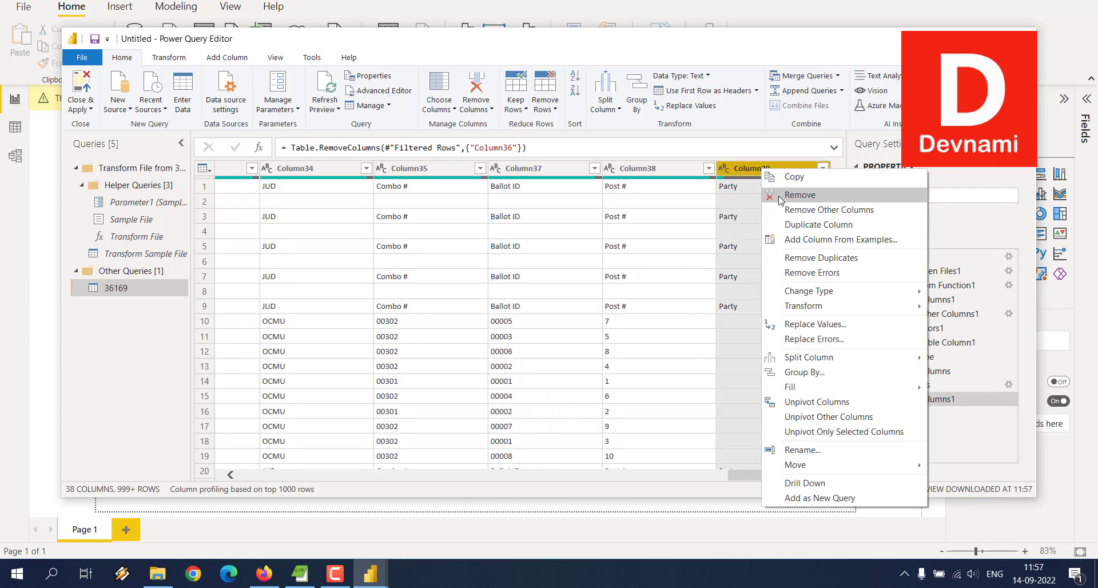
click(781, 195)
click(754, 168)
right_click(753, 168)
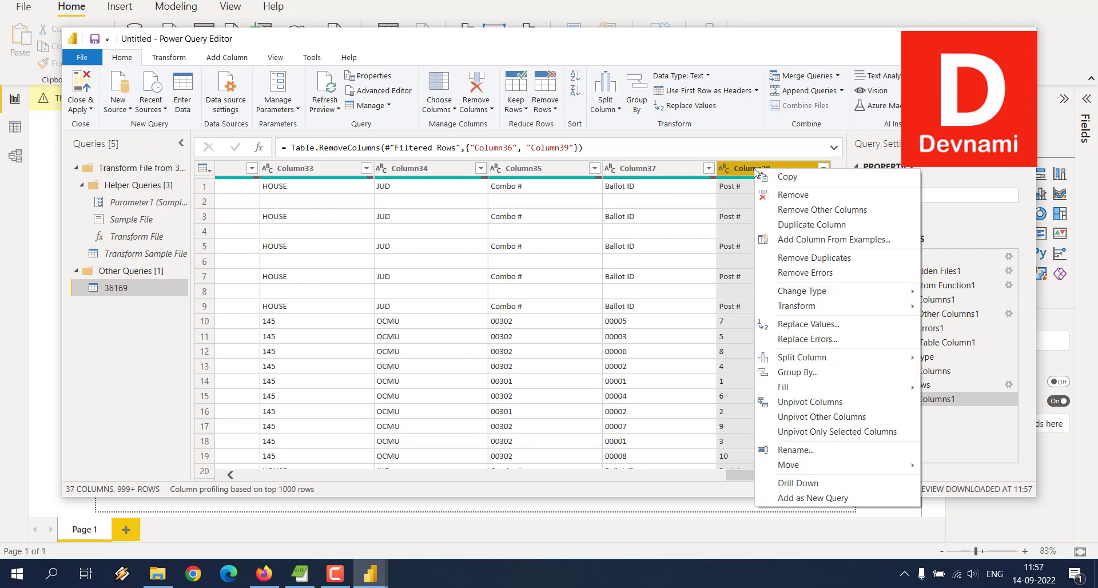
click(778, 195)
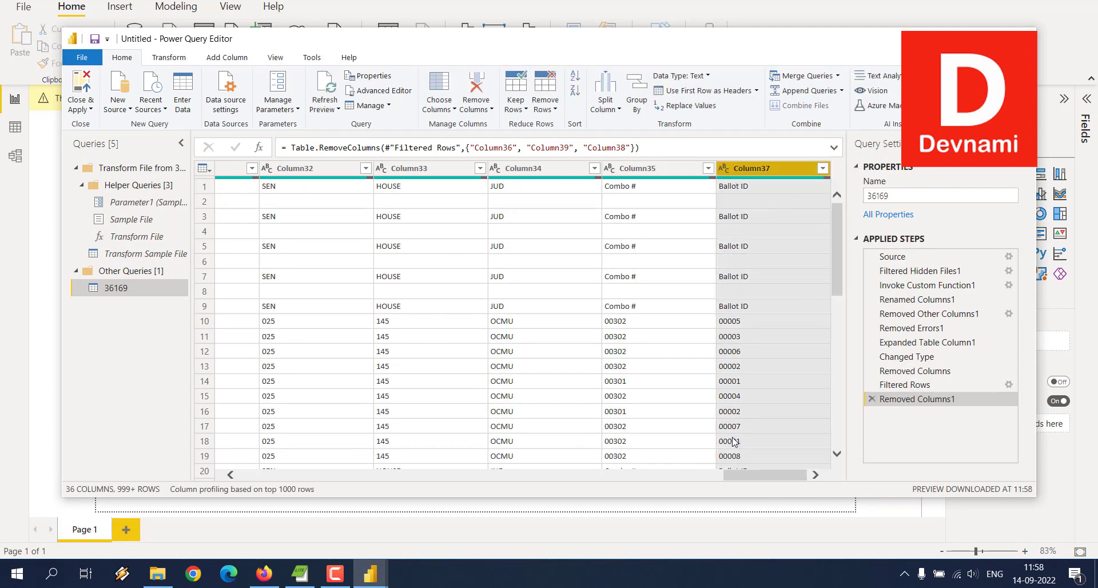
Promote the first row of the 36169 query to column headers
drag(757, 476, 264, 469)
scroll(831, 291, down, 3)
scroll(830, 291, down, 20)
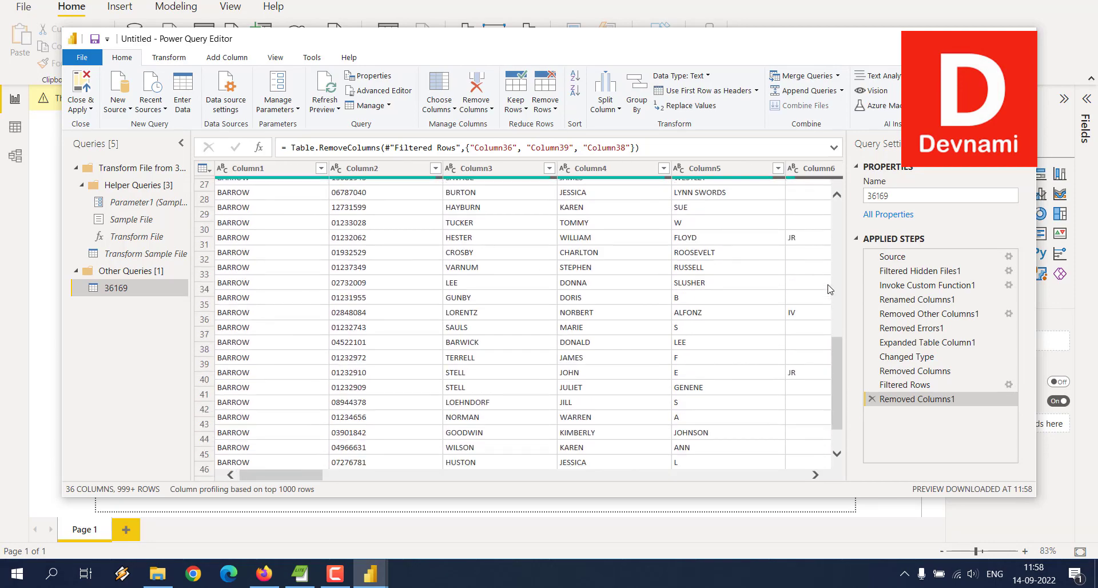
scroll(826, 289, up, 10)
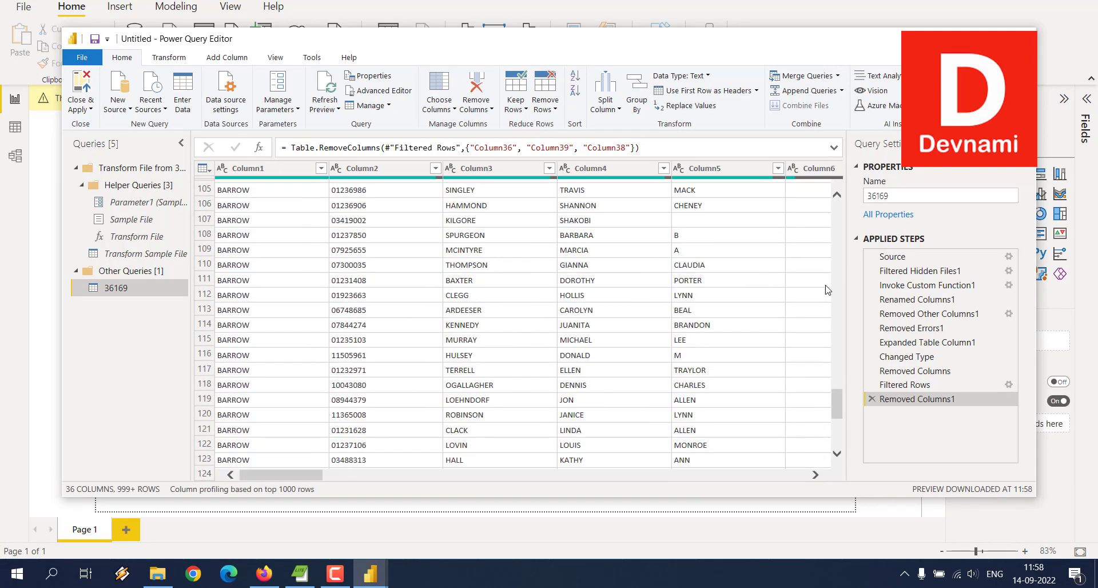
scroll(826, 290, up, 17)
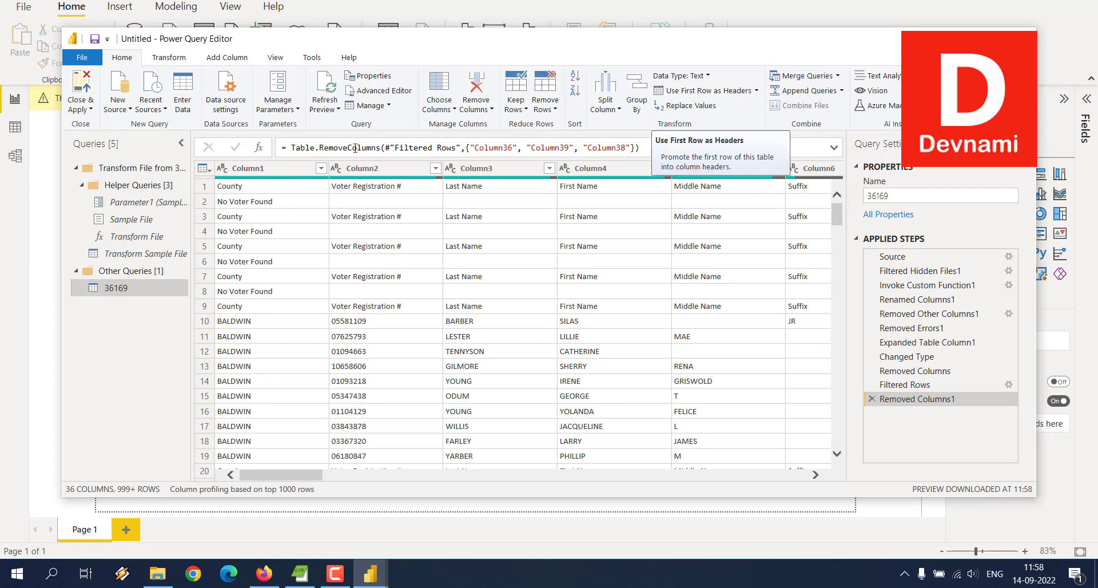
click(275, 192)
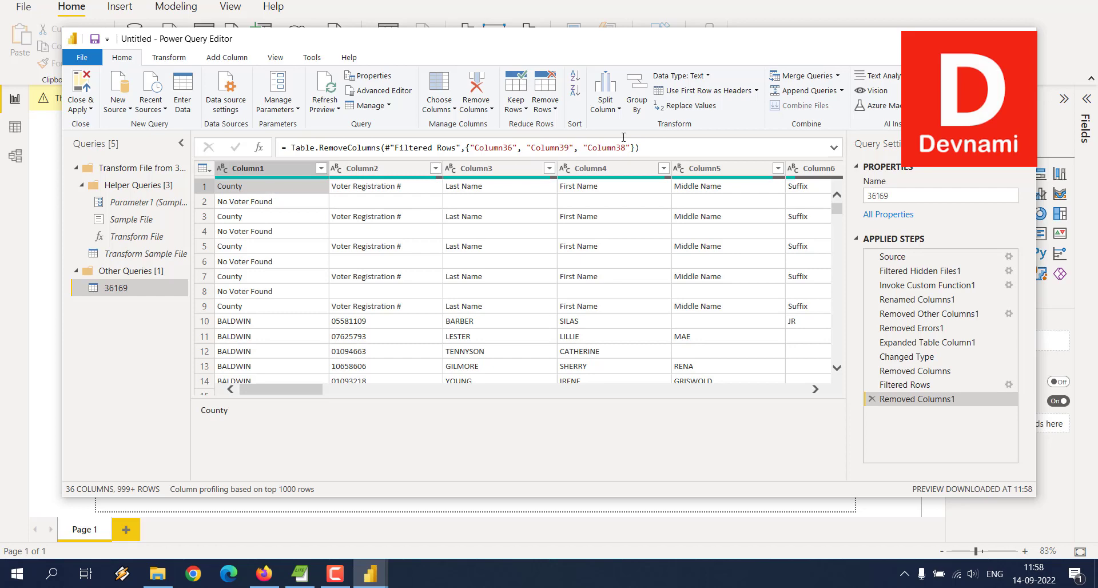
click(751, 94)
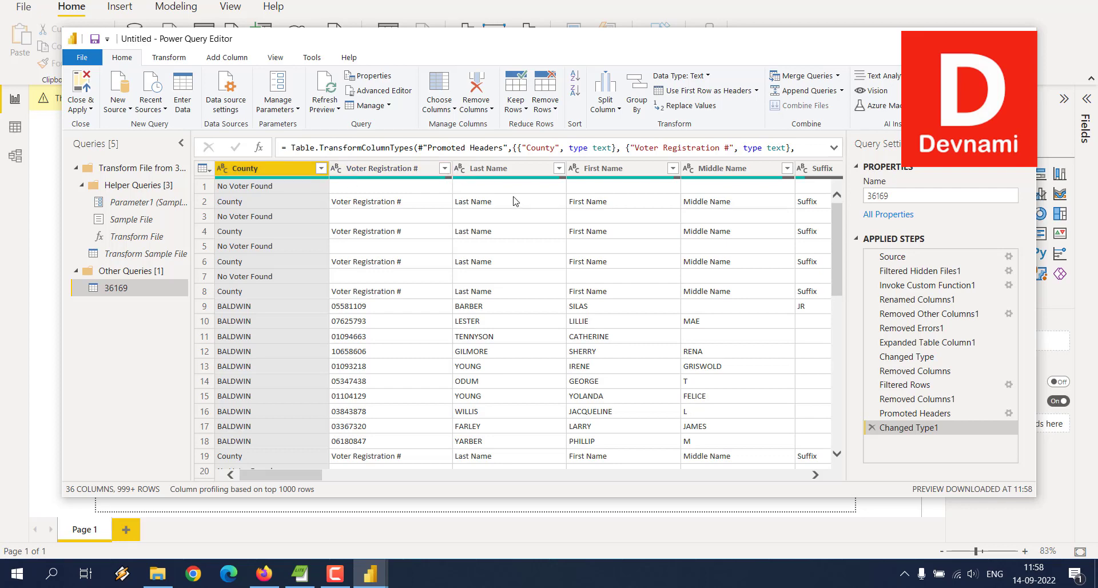
Filter the "No Voter Found" rows out of the County column
mouse_move(318, 476)
mouse_down()
mouse_move(794, 494)
mouse_move(297, 473)
mouse_up()
click(278, 217)
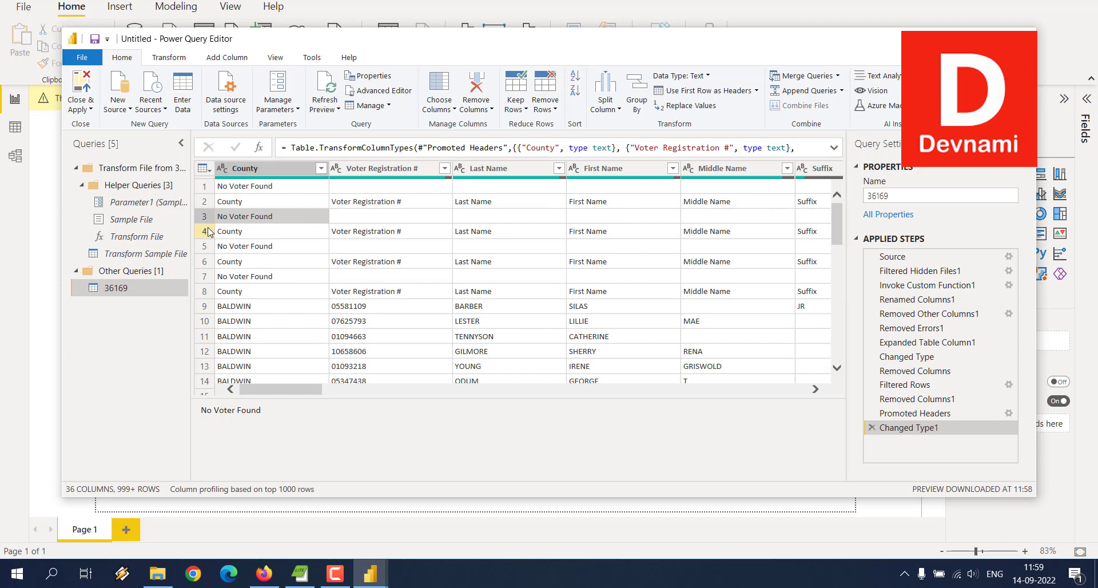
click(321, 170)
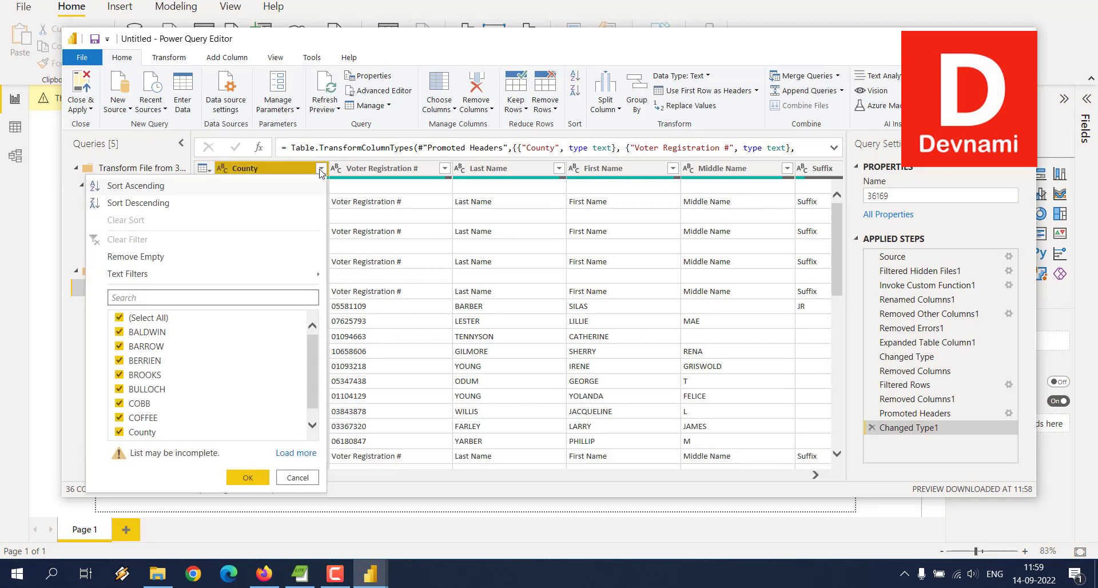
scroll(223, 394, down, 1)
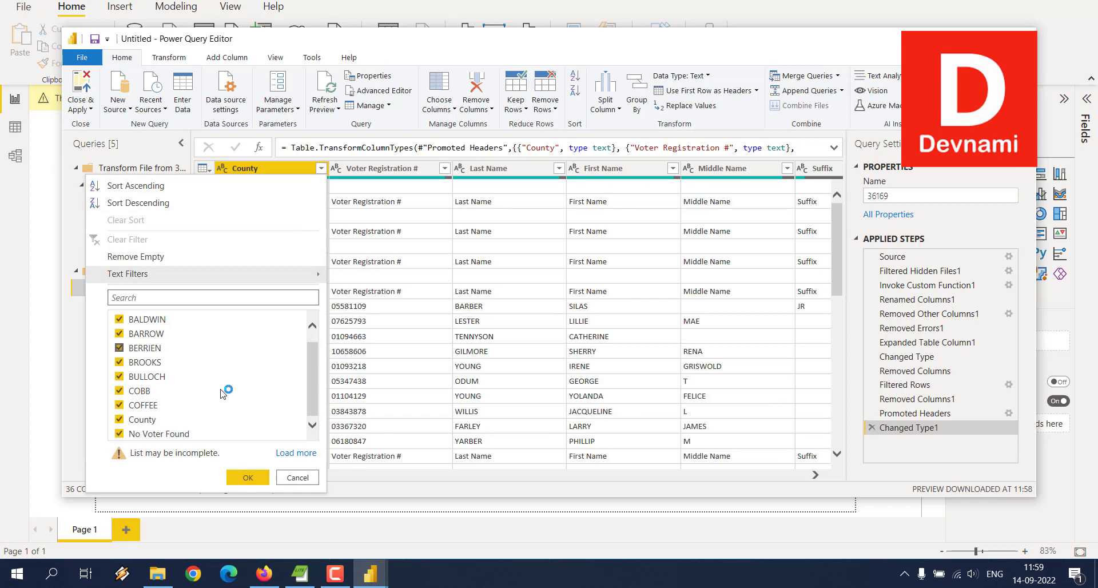
click(119, 434)
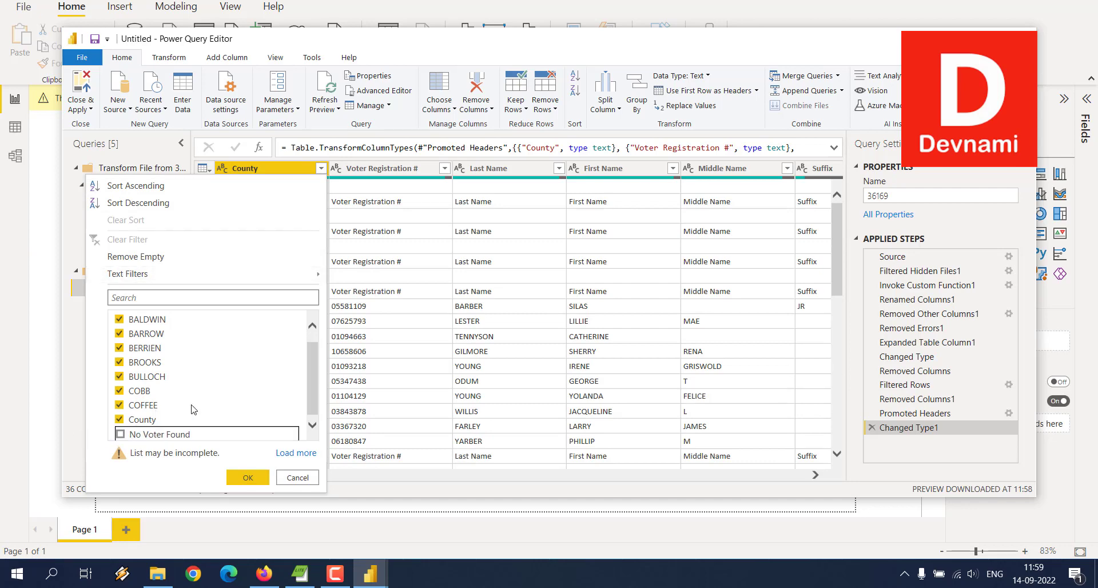
click(247, 478)
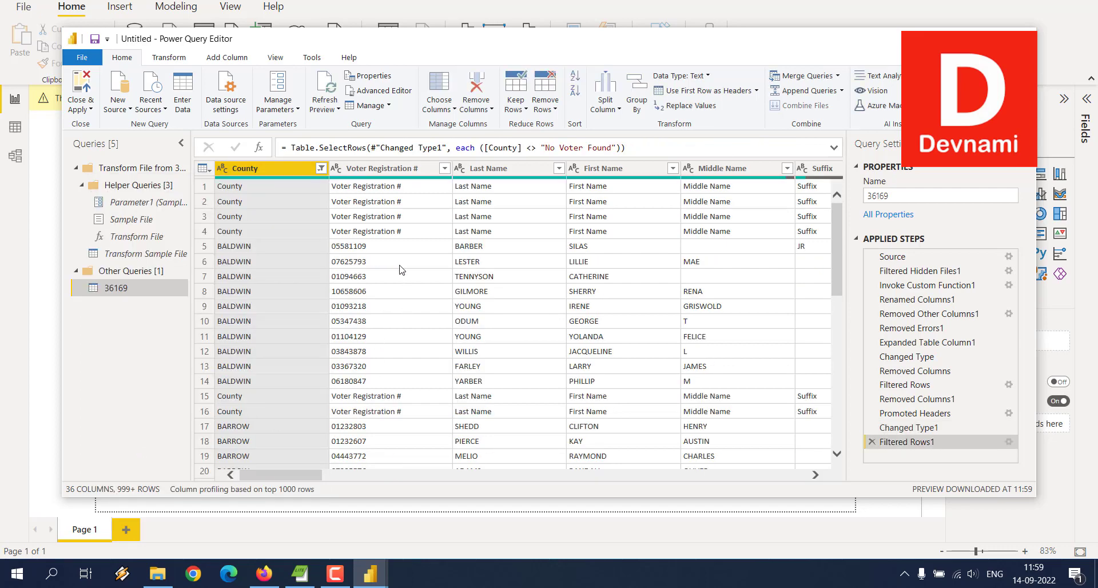
Examine the filtered rows across all columns from County to Ballot ID for leftover header rows
scroll(401, 270, down, 16)
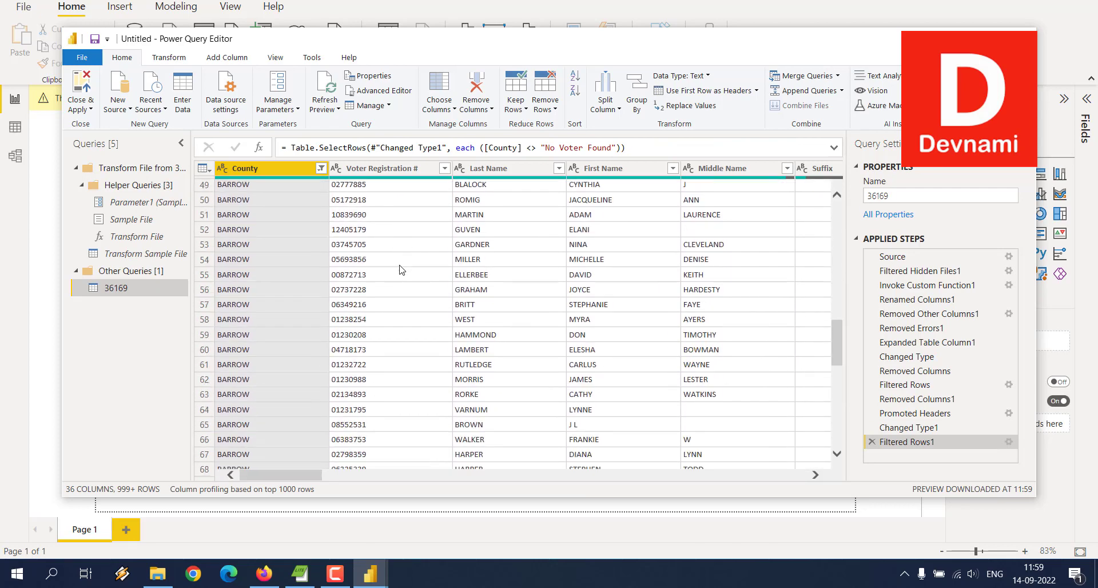
scroll(402, 269, up, 16)
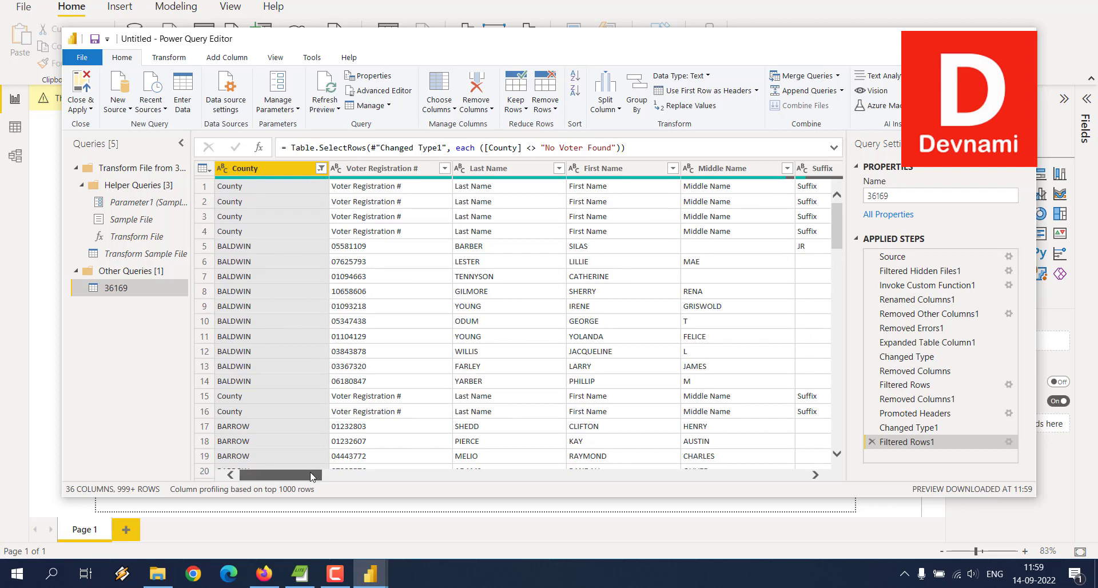
drag(308, 475, 343, 482)
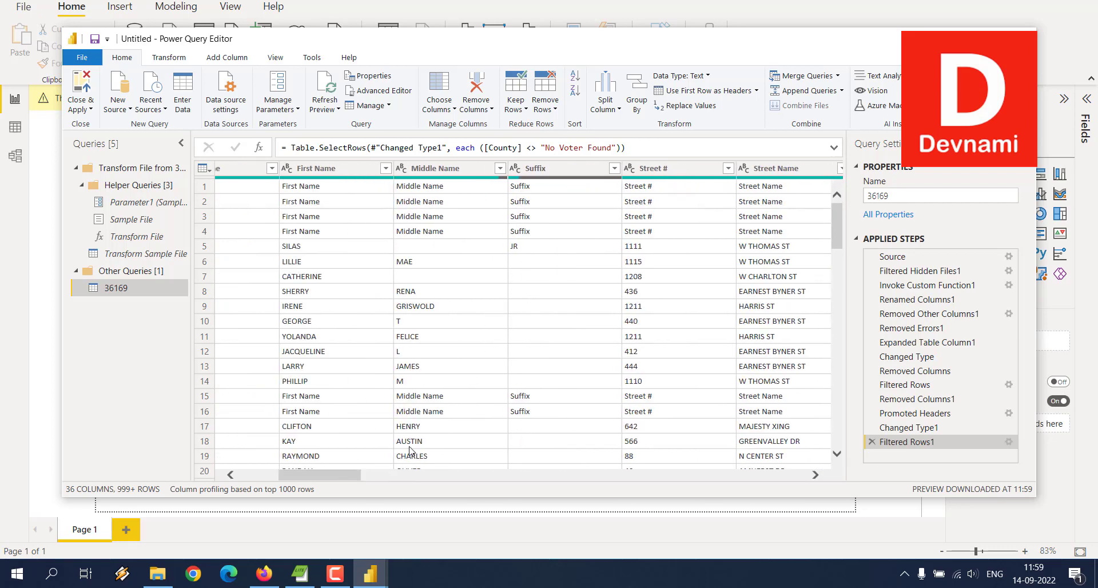
drag(358, 482, 269, 482)
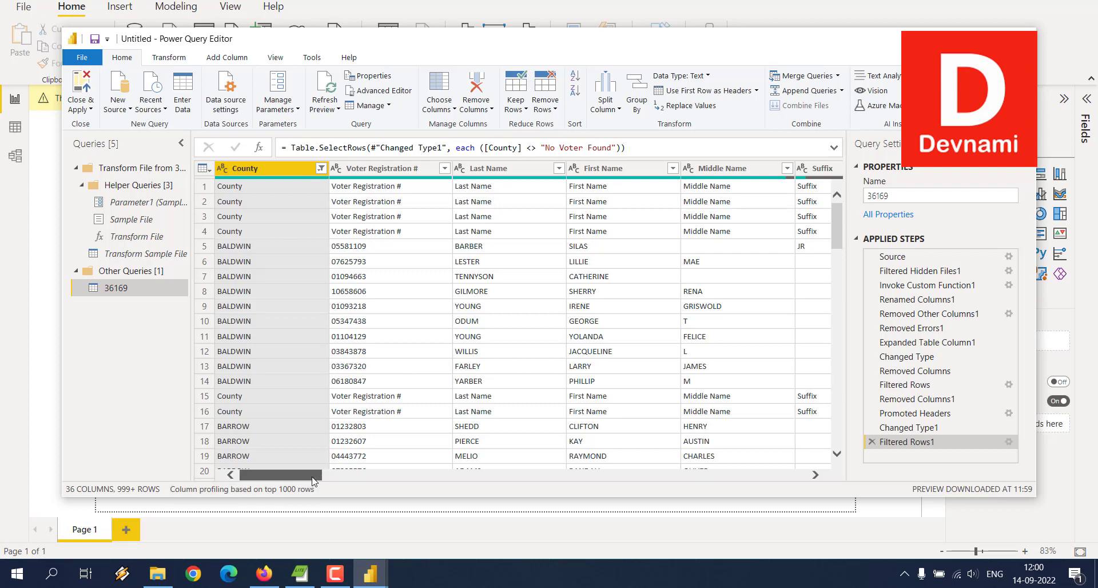
drag(319, 474, 829, 472)
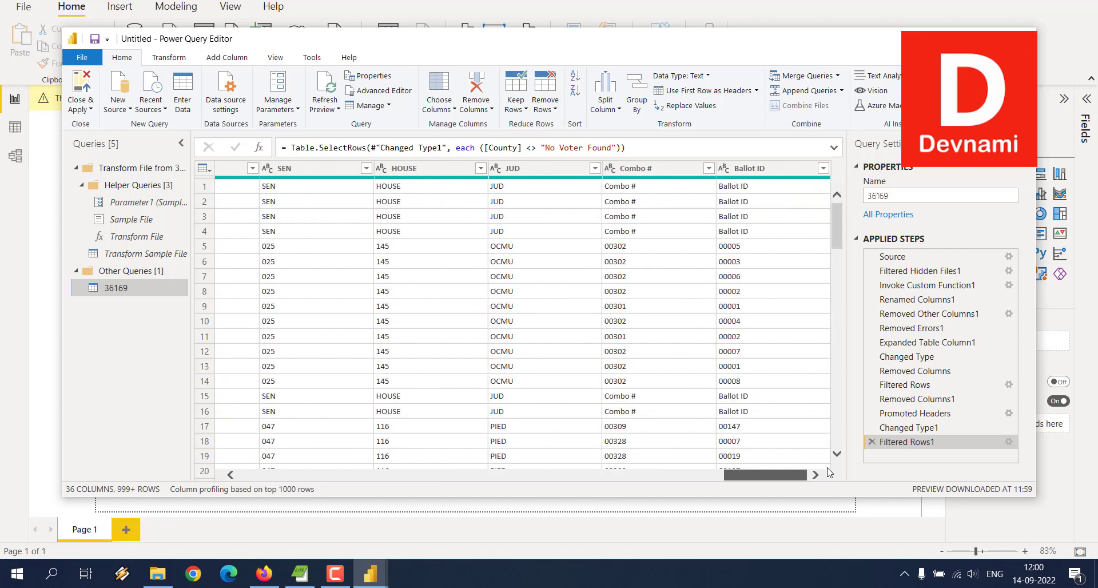
scroll(769, 396, down, 10)
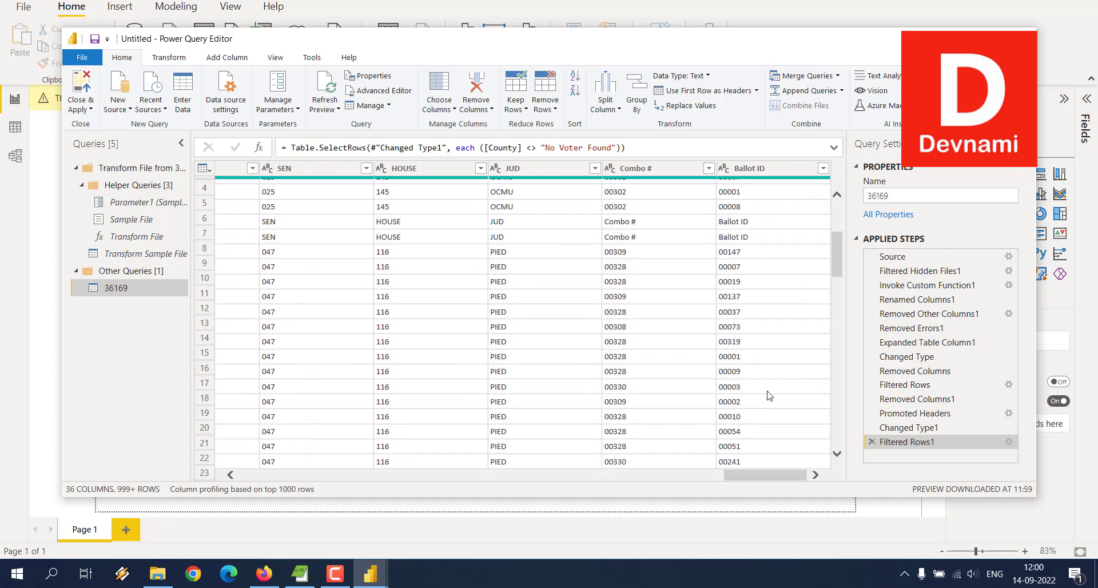
scroll(769, 396, down, 5)
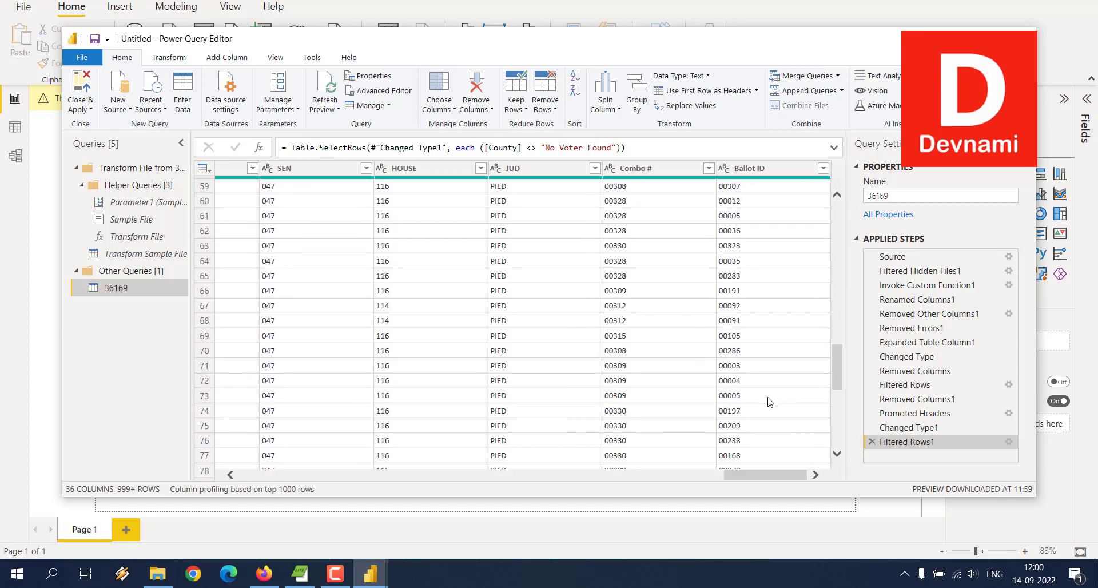
click(516, 171)
drag(772, 475, 269, 475)
scroll(560, 351, up, 4)
scroll(565, 349, up, 15)
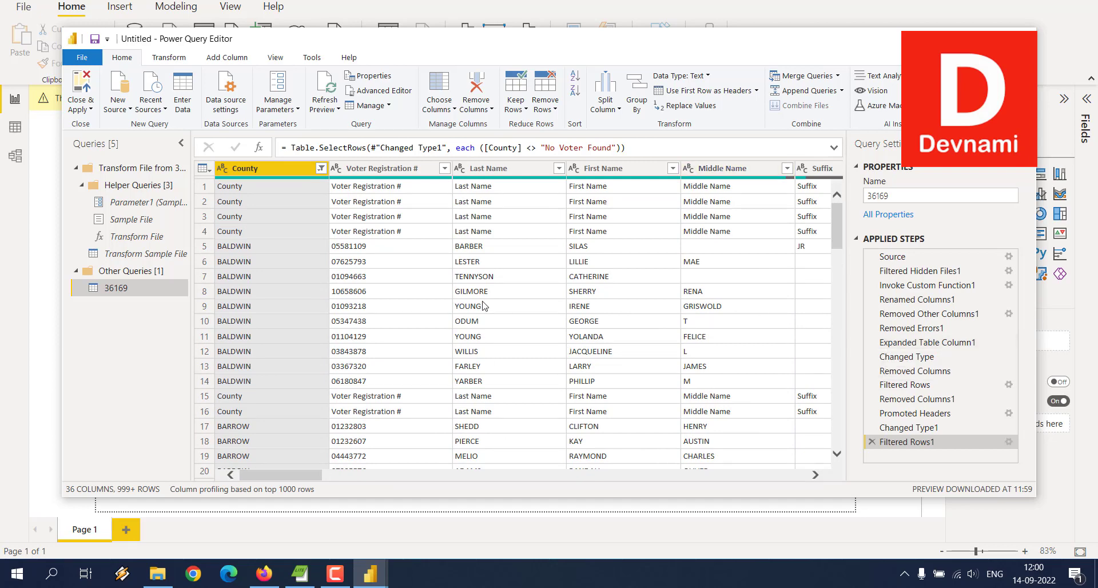
drag(313, 479, 249, 482)
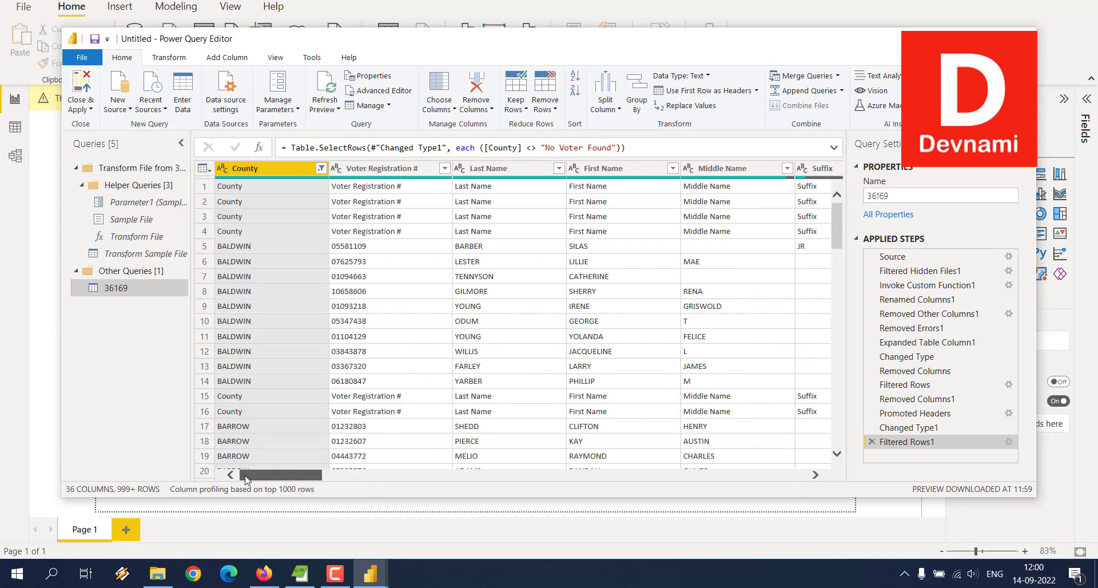
Check the options for the repeated header row, its County cell and the whole table, and review the County filter values
click(235, 188)
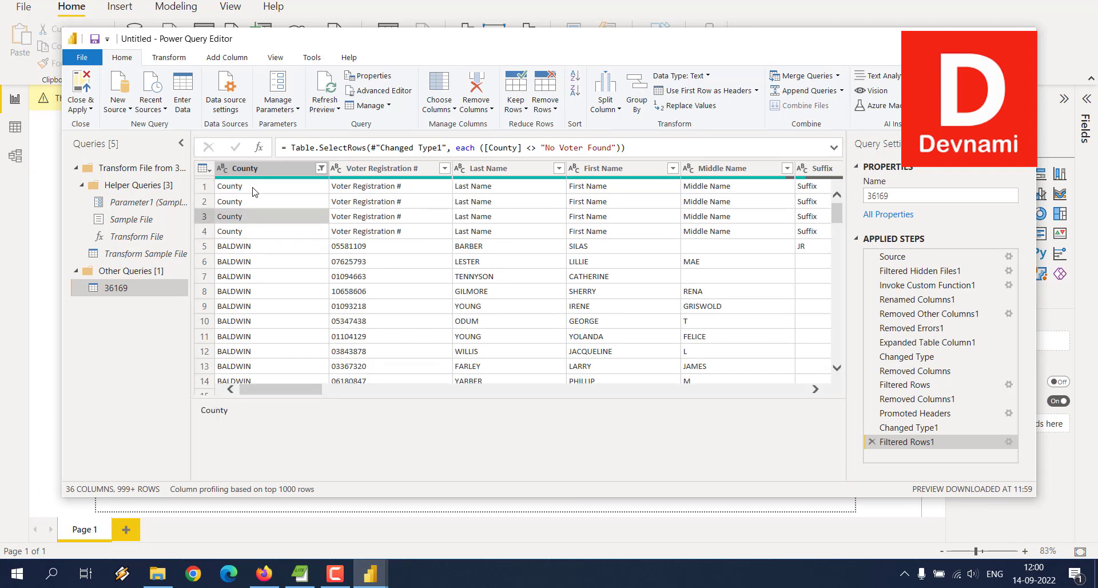
click(204, 187)
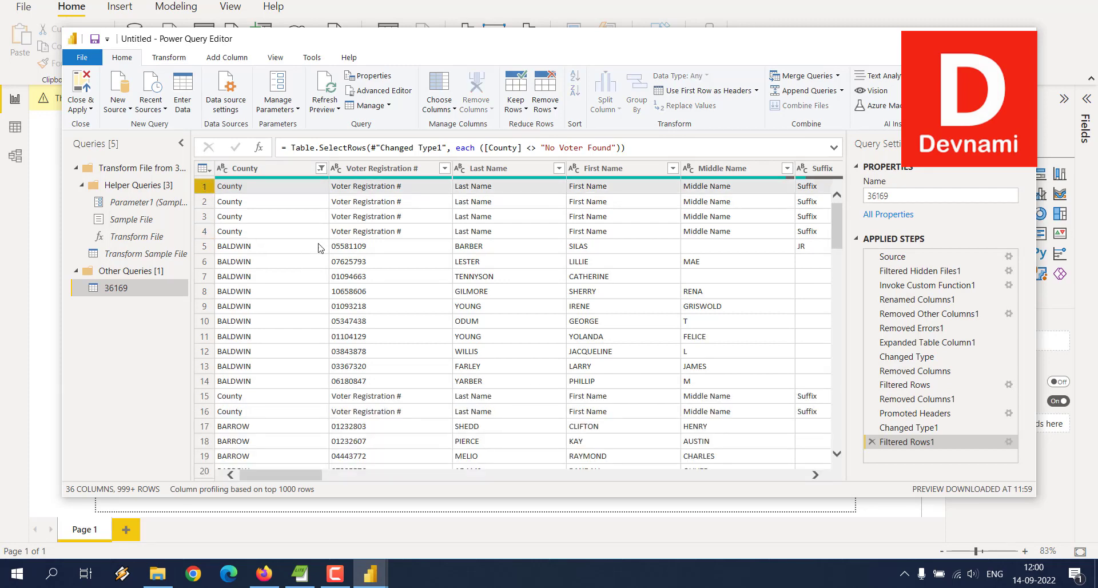
drag(314, 480, 241, 474)
right_click(240, 188)
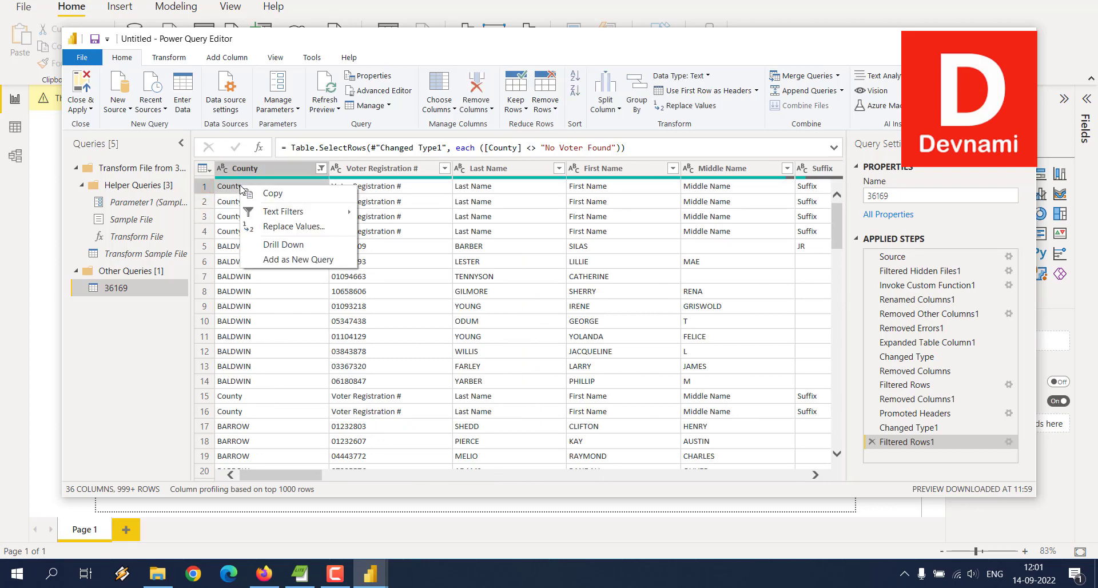
click(204, 186)
click(204, 187)
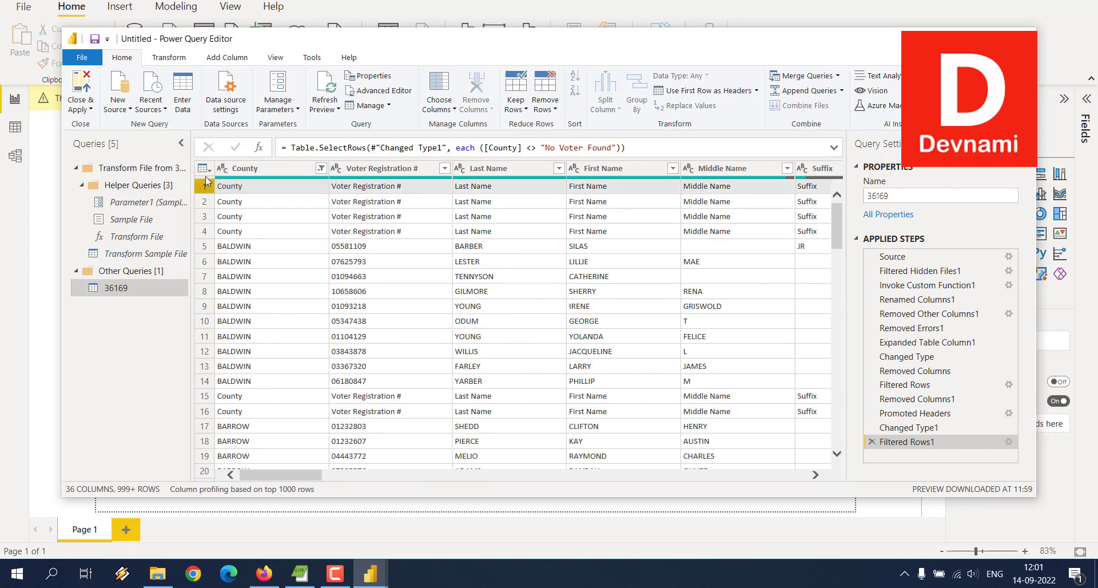
click(210, 174)
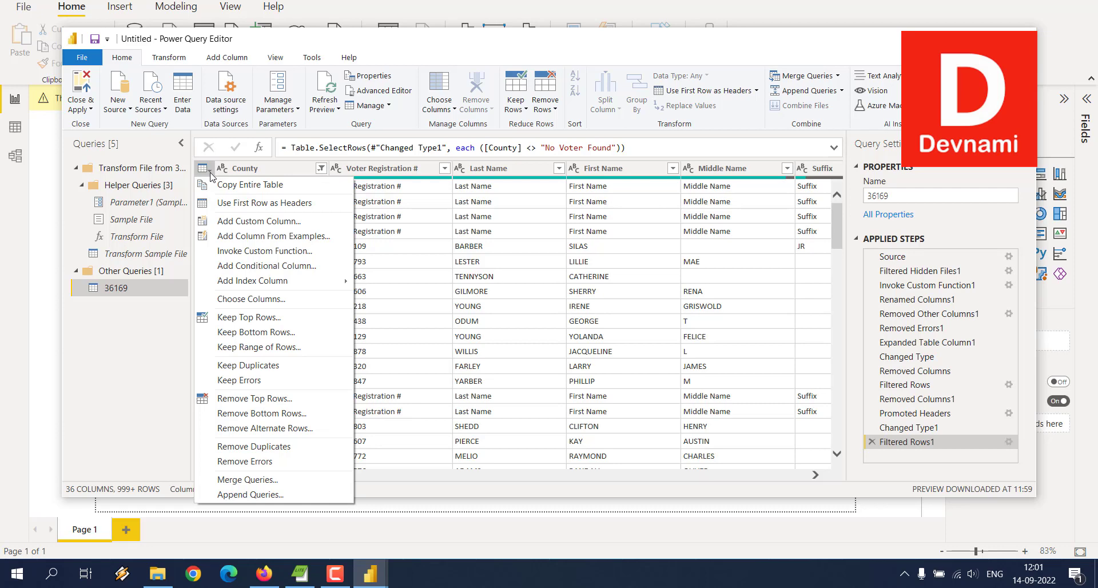
click(321, 169)
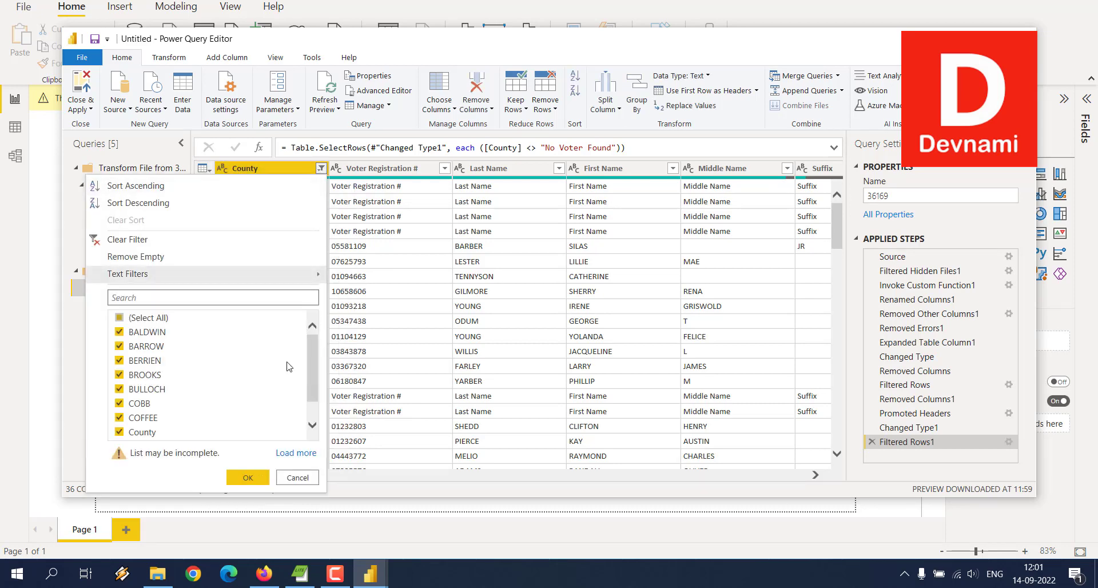
scroll(287, 369, down, 1)
scroll(284, 367, up, 1)
scroll(283, 366, down, 1)
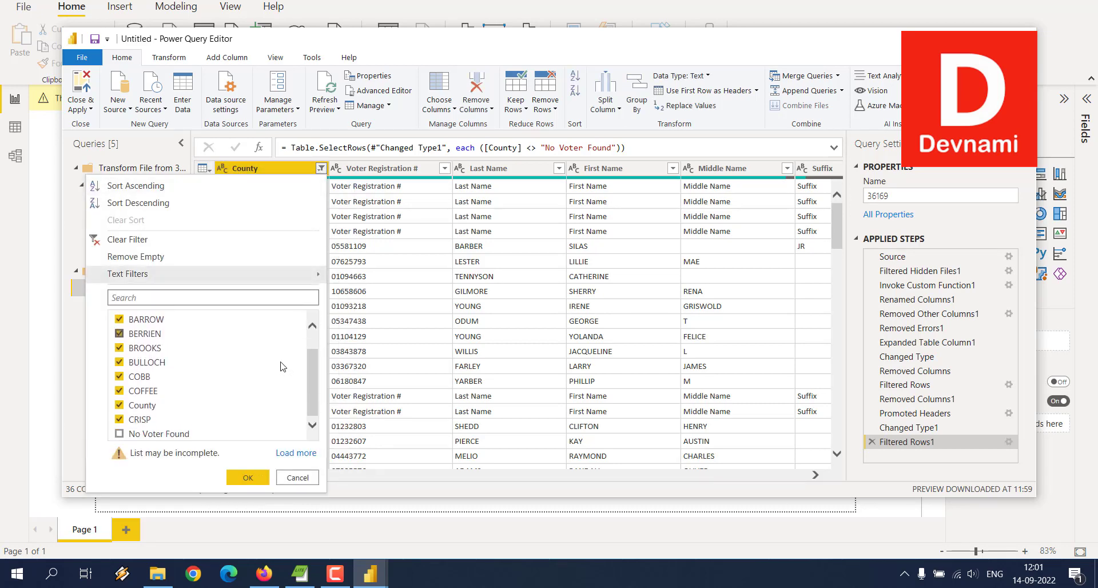
click(417, 249)
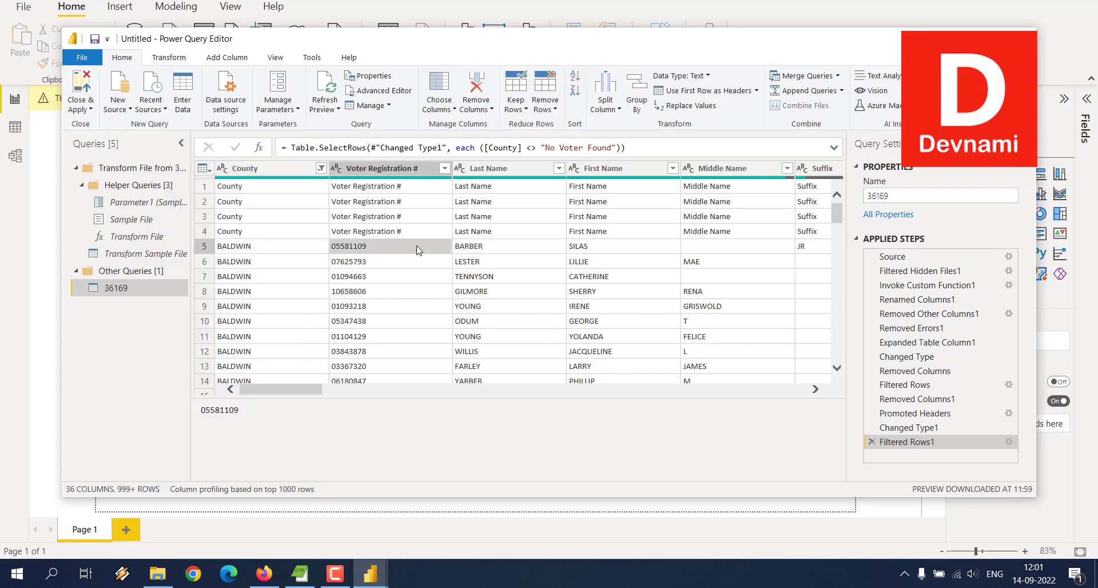
Filter the repeated header rows containing the value "County" out of the County column
click(237, 188)
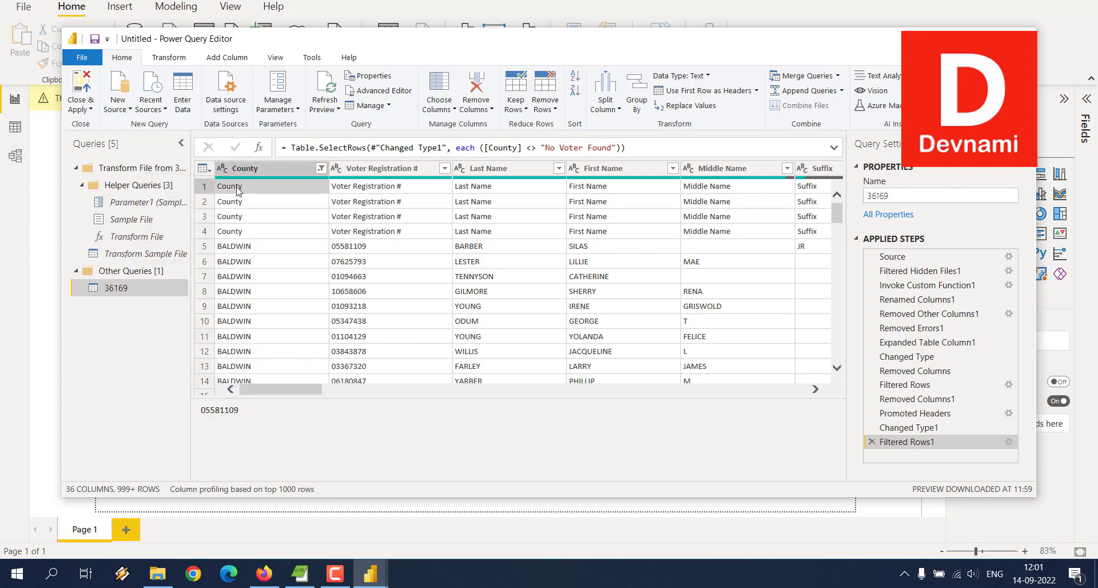
scroll(313, 250, down, 5)
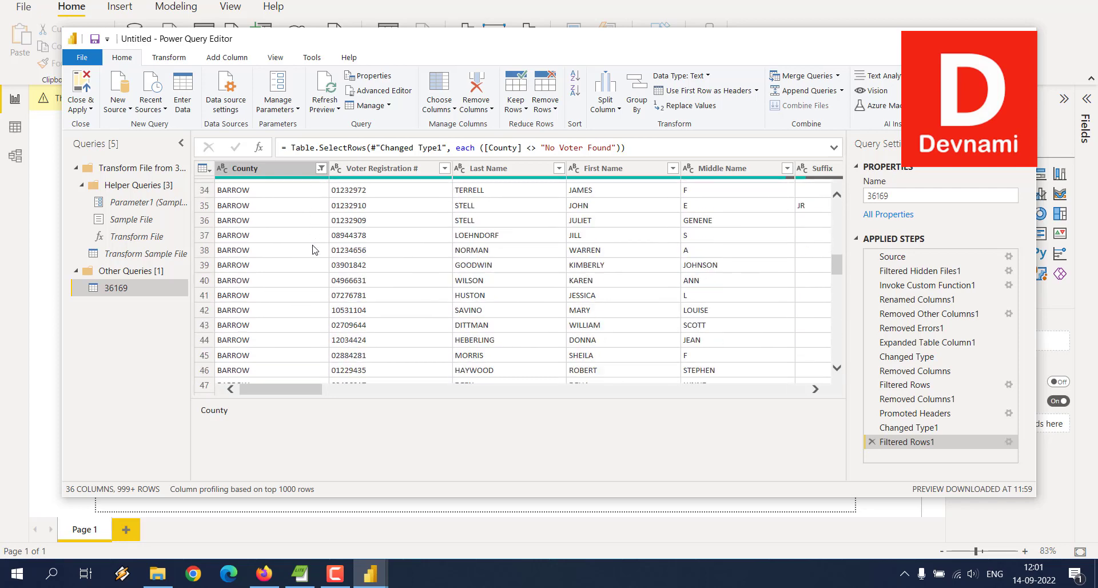
scroll(313, 249, up, 4)
click(322, 168)
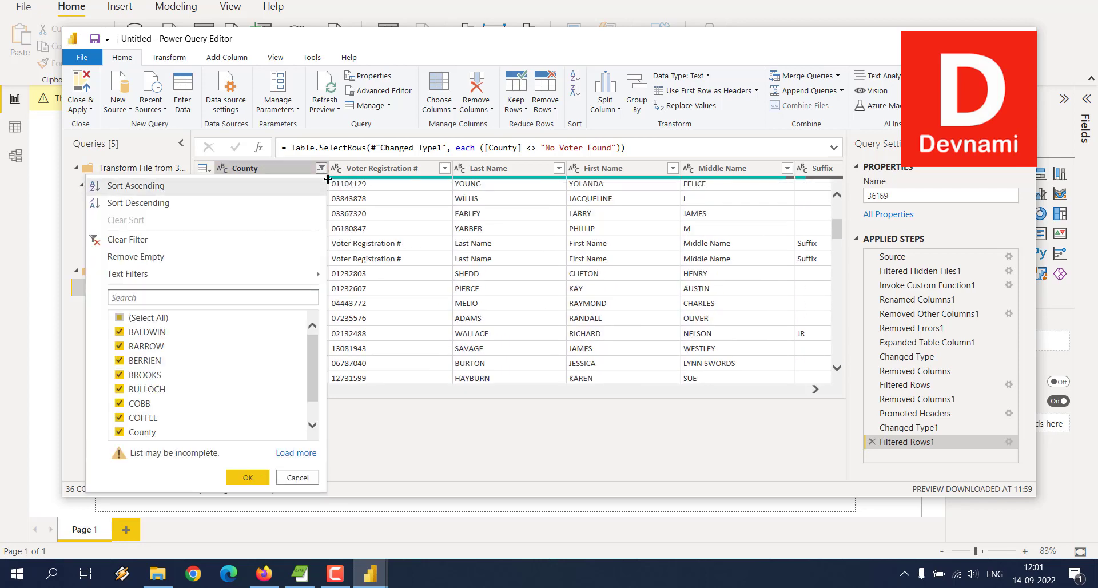
click(180, 433)
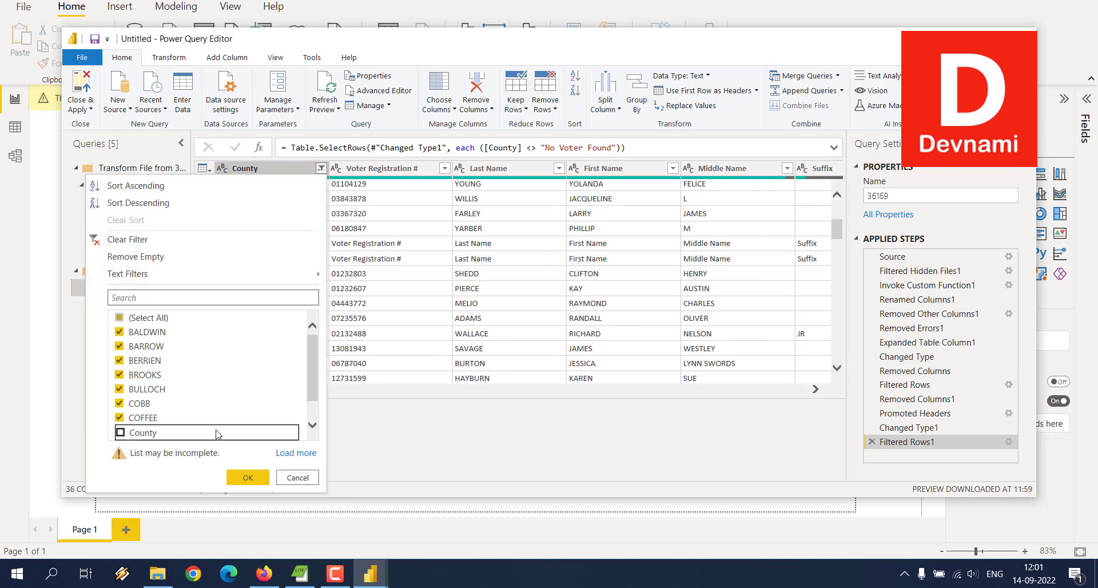
click(248, 476)
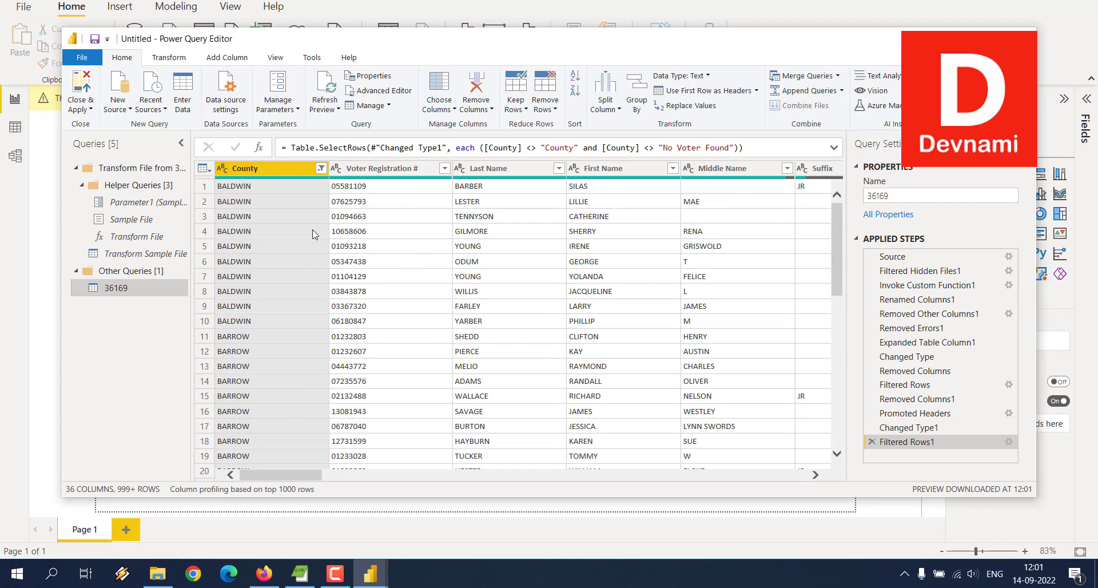
Check the filtered rows of the 36169 query, and close the query editor with the pending changes applied
scroll(321, 239, down, 20)
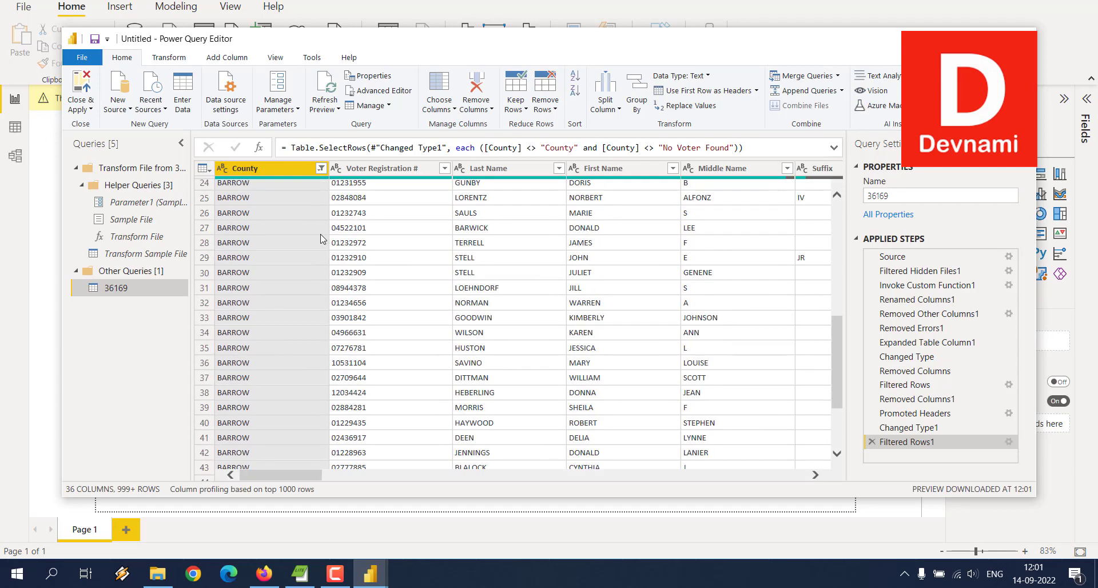
scroll(322, 241, down, 14)
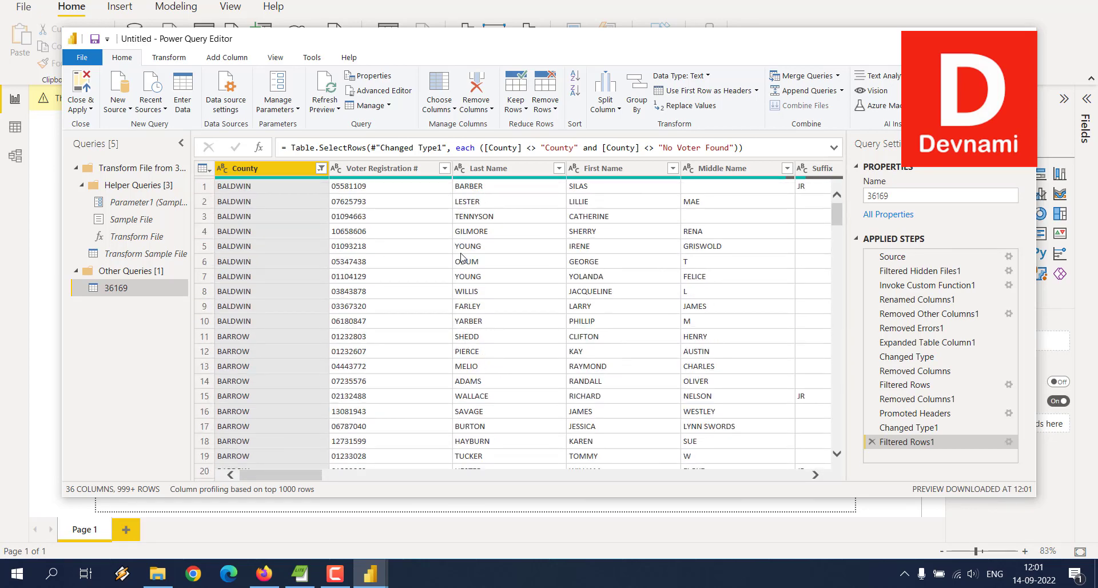
drag(320, 474, 220, 473)
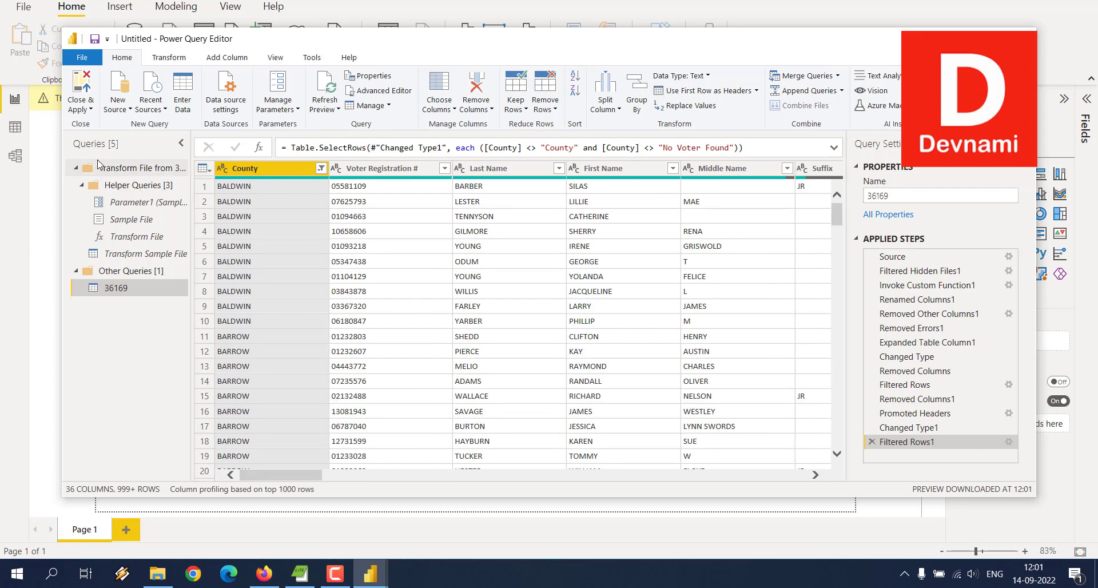
click(87, 110)
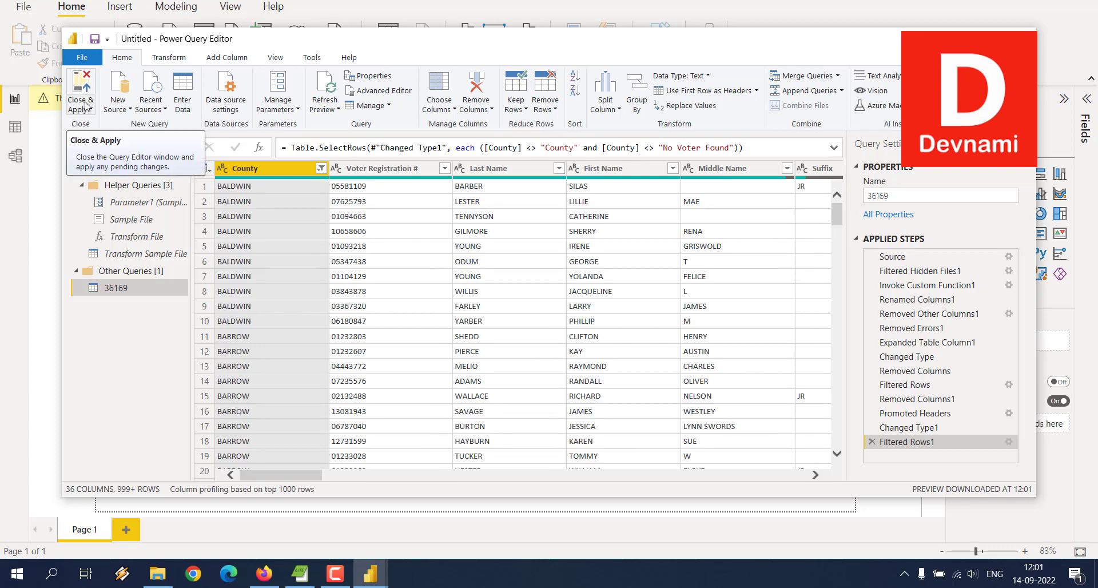
click(112, 167)
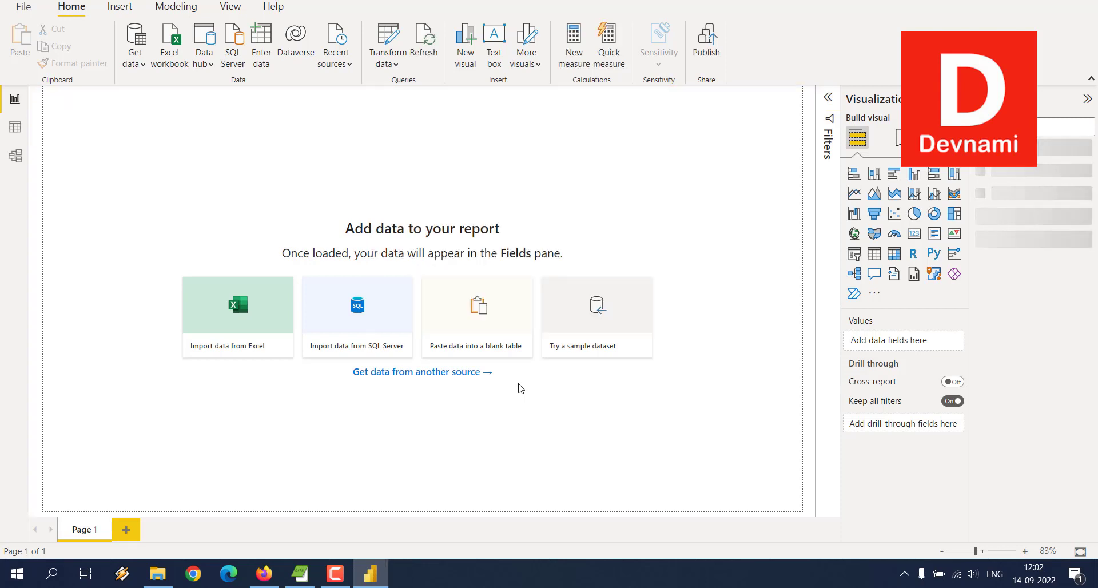
Publish the report to My workspace, saving it on the Desktop as FolderDemo
click(703, 50)
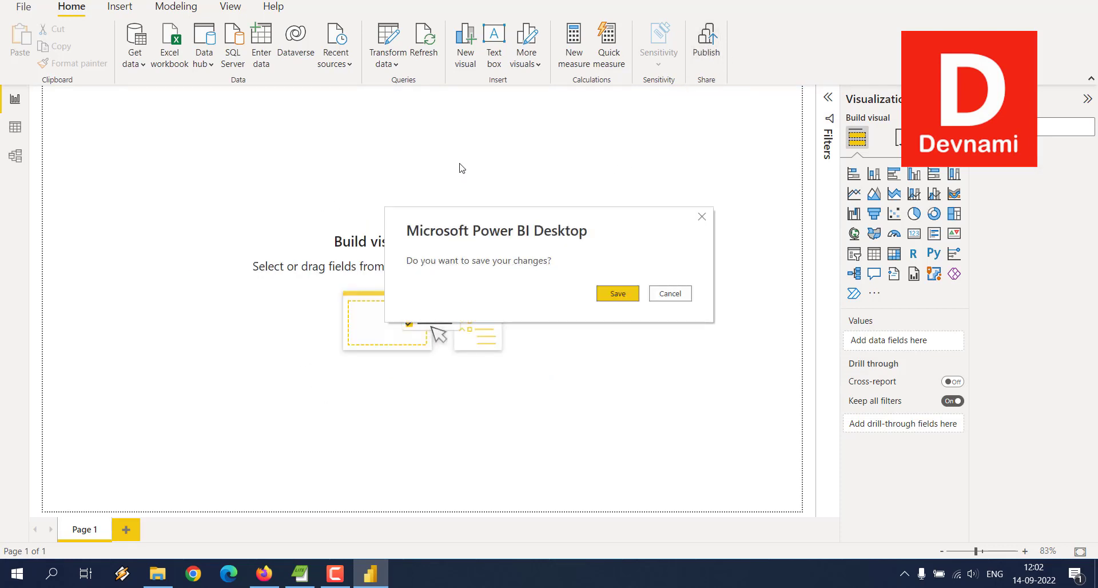
click(605, 295)
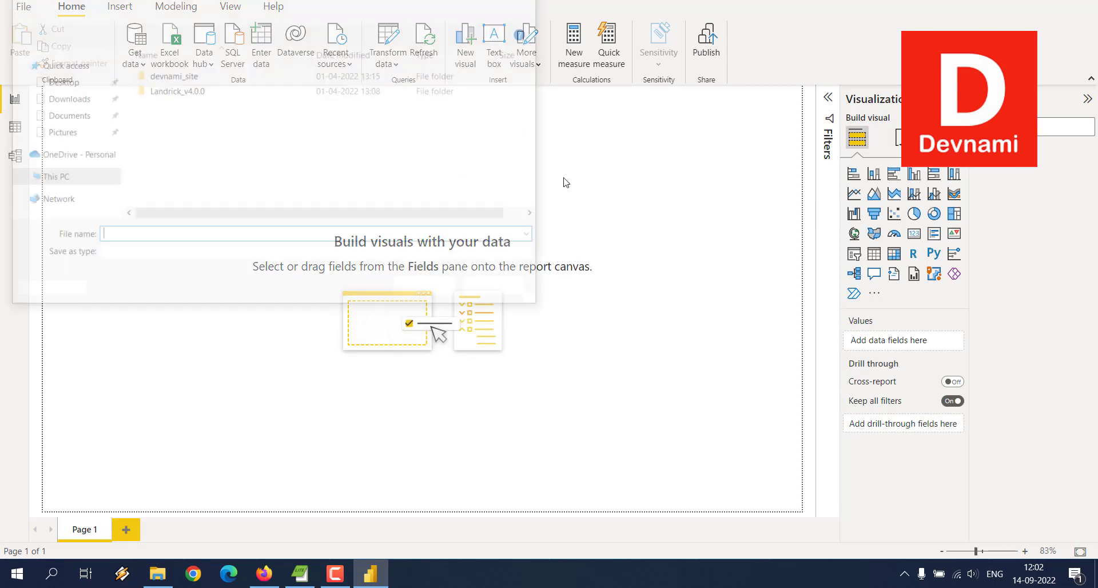
click(91, 93)
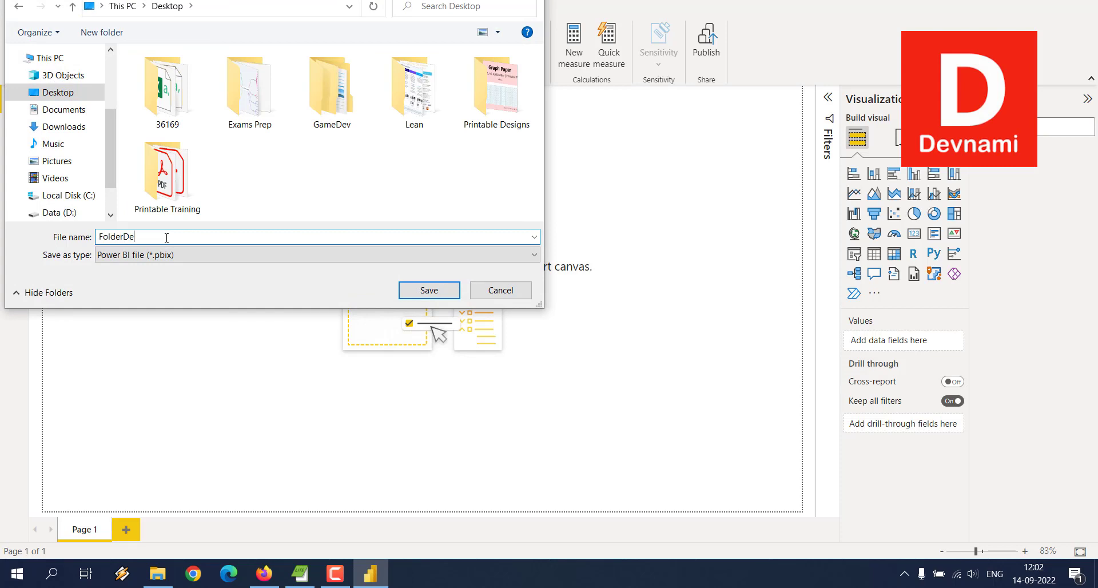
key(Return)
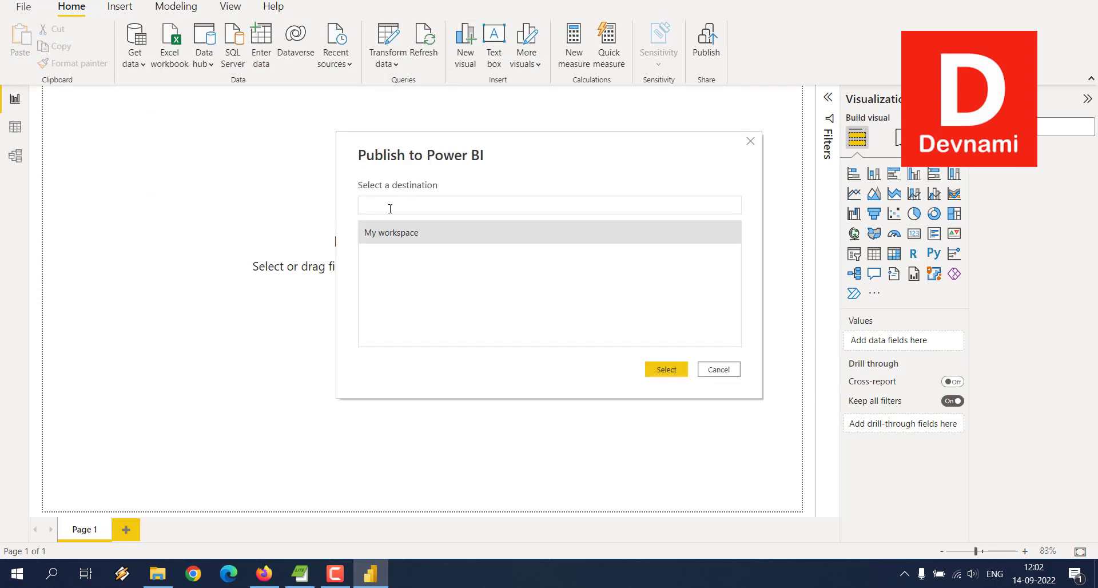
click(671, 371)
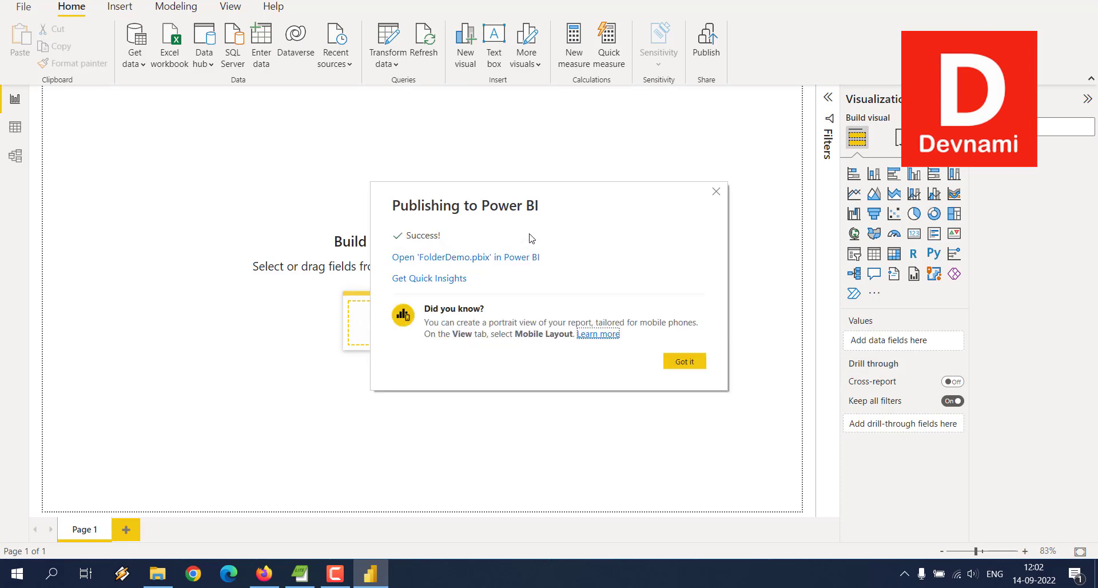
click(690, 365)
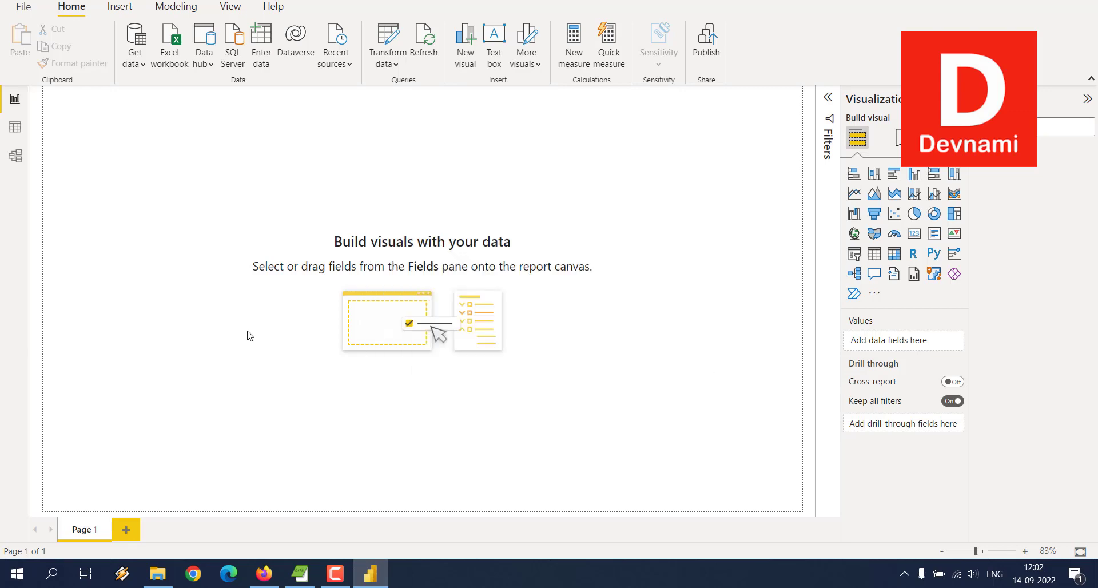
Switch to the Power BI service in Firefox and generate a quick summary report from the FolderDemo dataset in My workspace
click(264, 571)
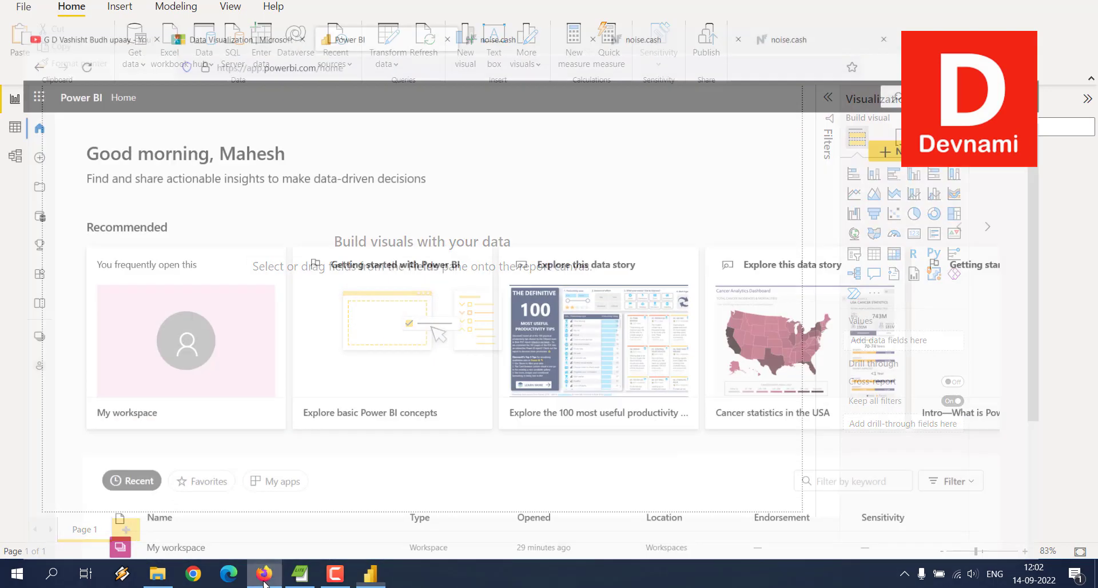
click(18, 146)
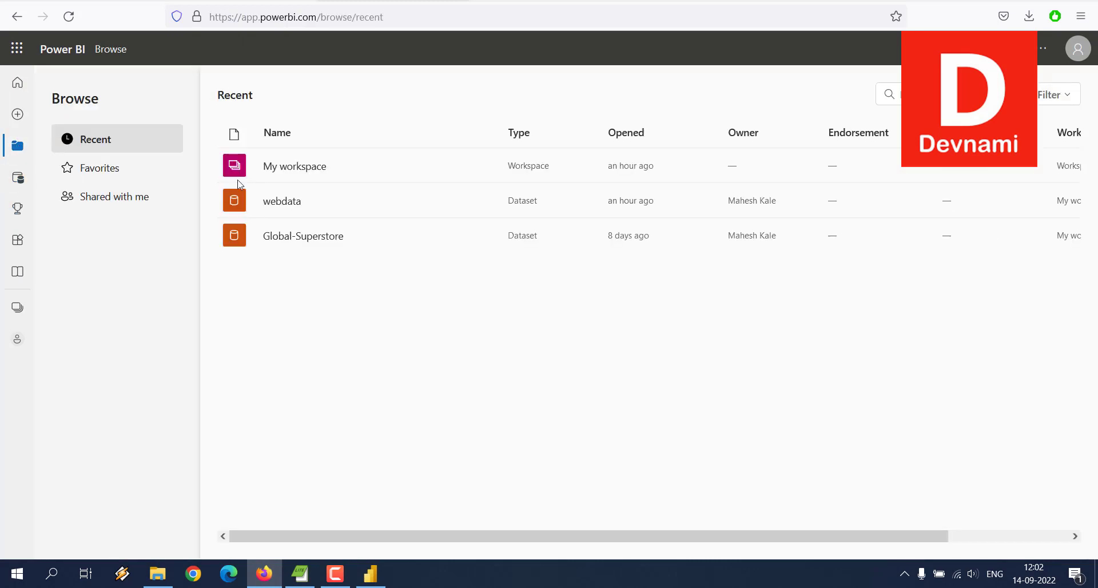
click(277, 164)
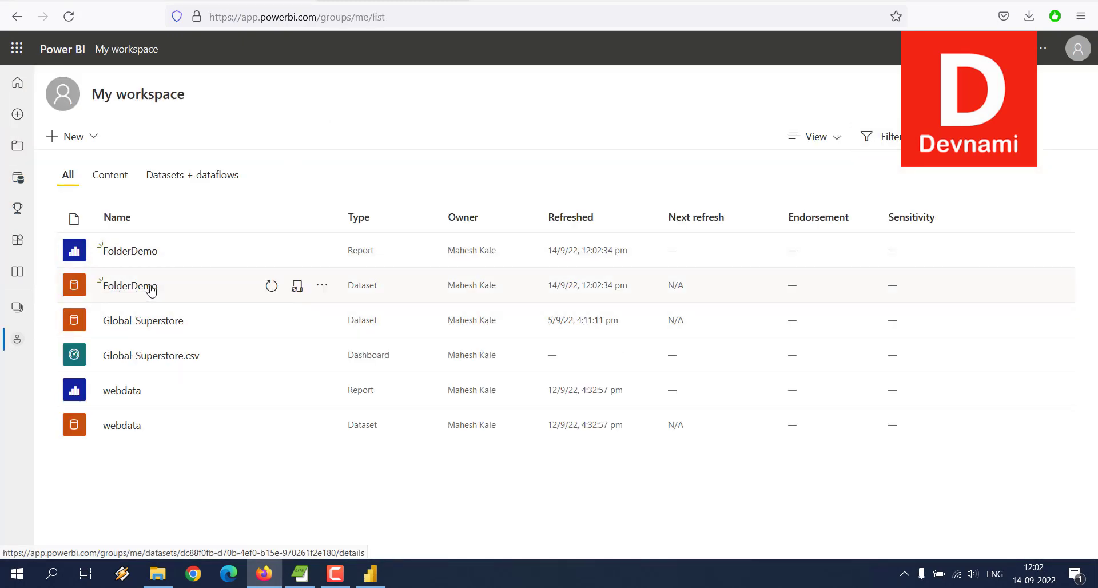
click(152, 289)
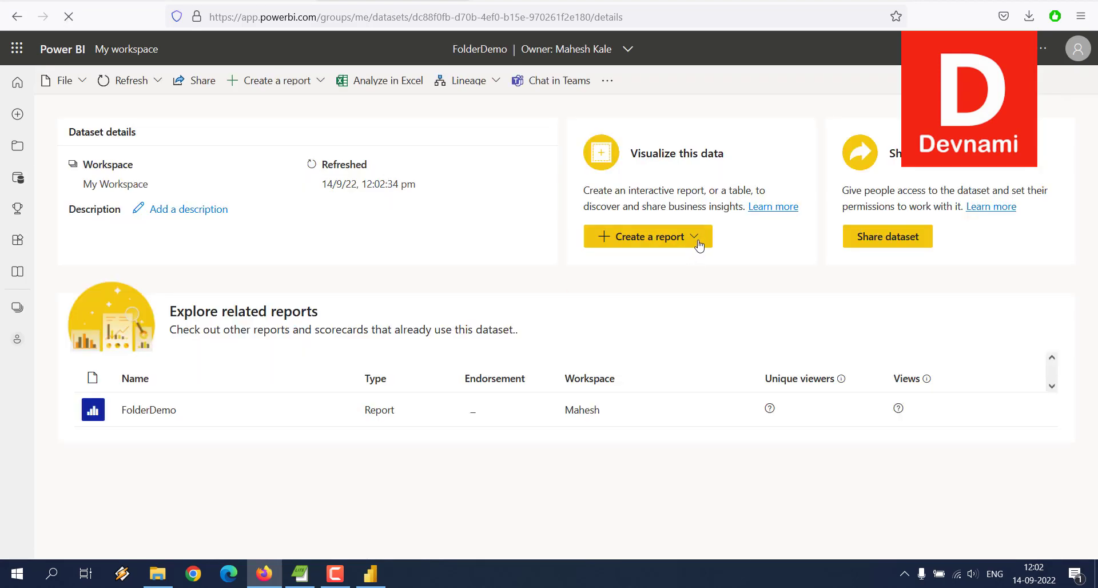
click(698, 245)
click(642, 264)
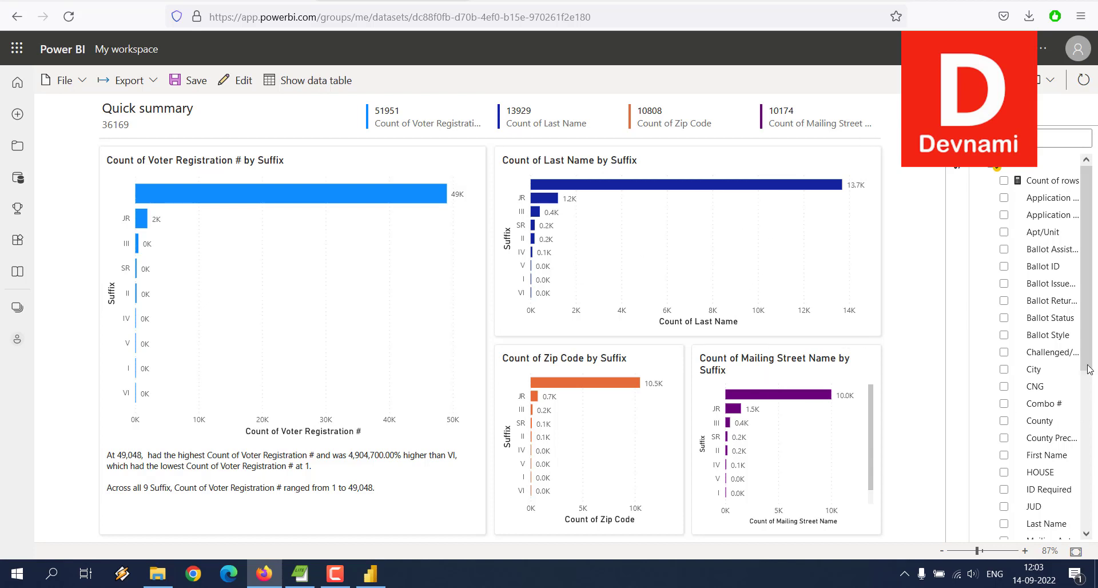
Add the State, City and Ballot Status fields to the data summarized in the Quick summary report
scroll(1024, 289, down, 5)
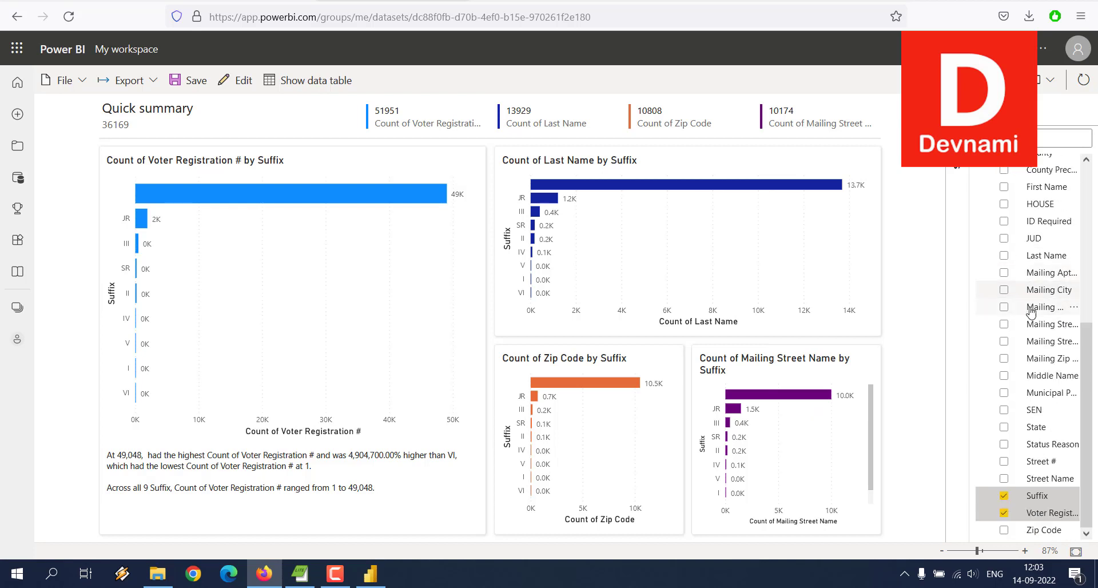
click(1004, 426)
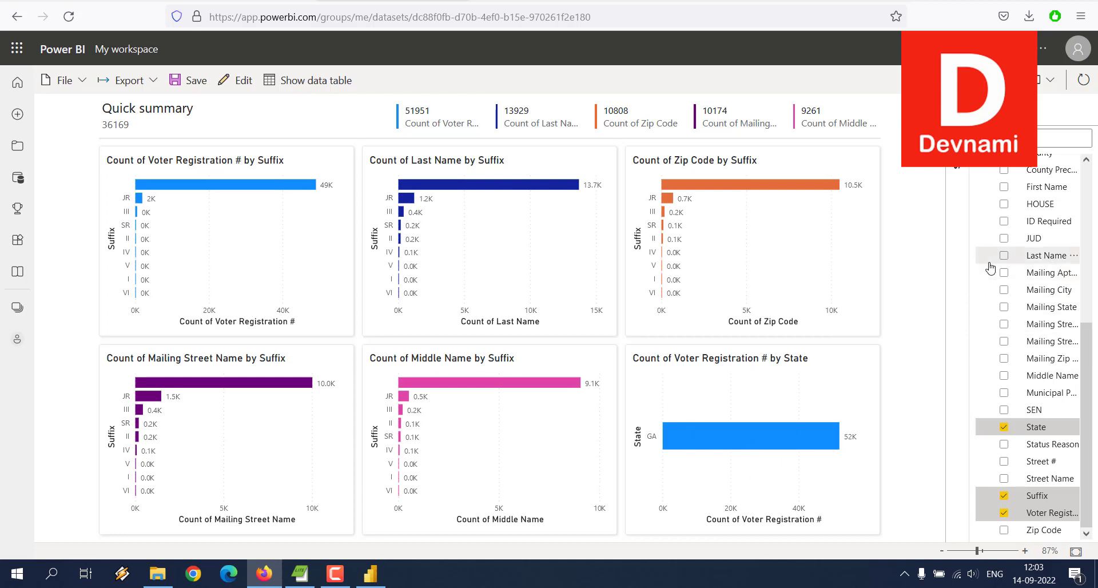
scroll(991, 262, up, 3)
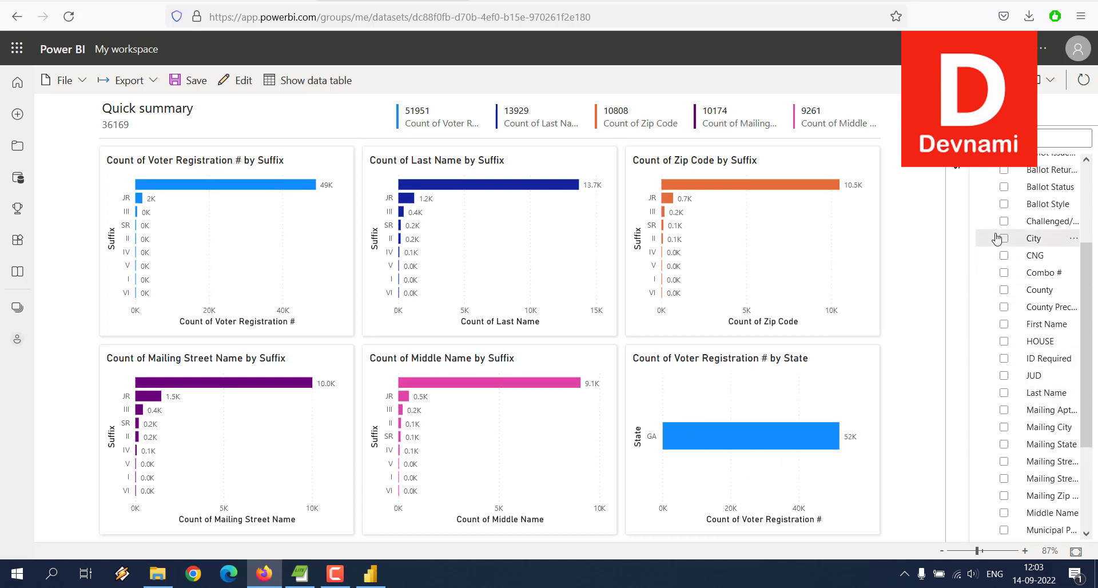
click(1003, 238)
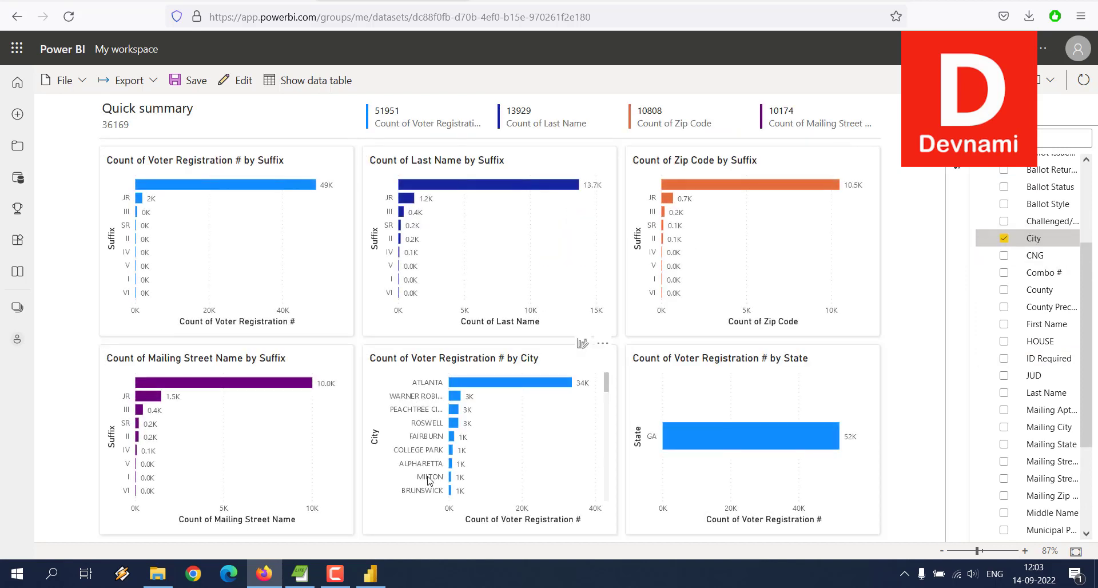
scroll(1015, 277, up, 5)
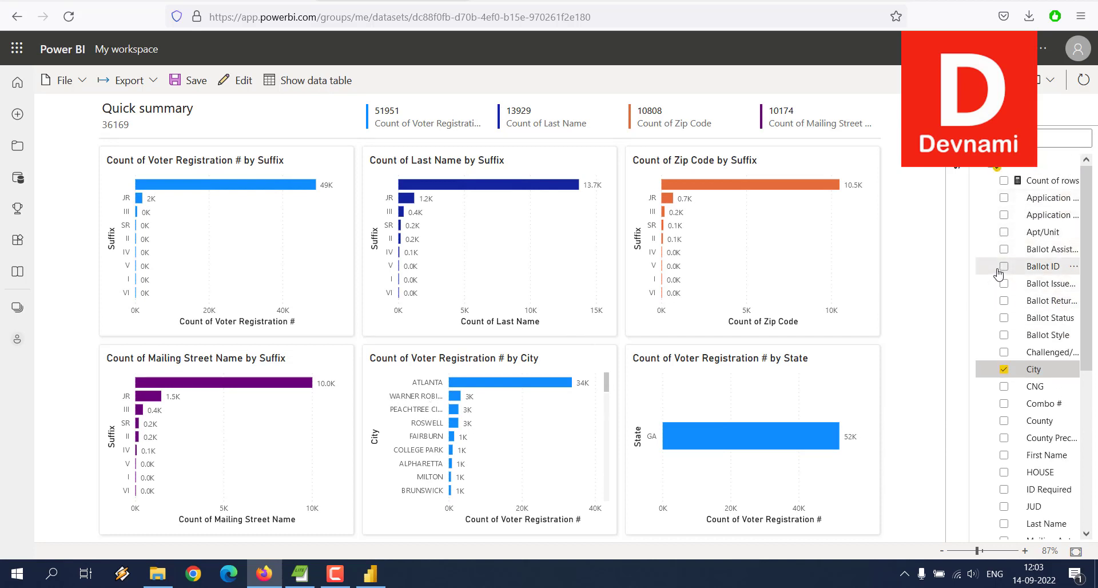
click(1003, 319)
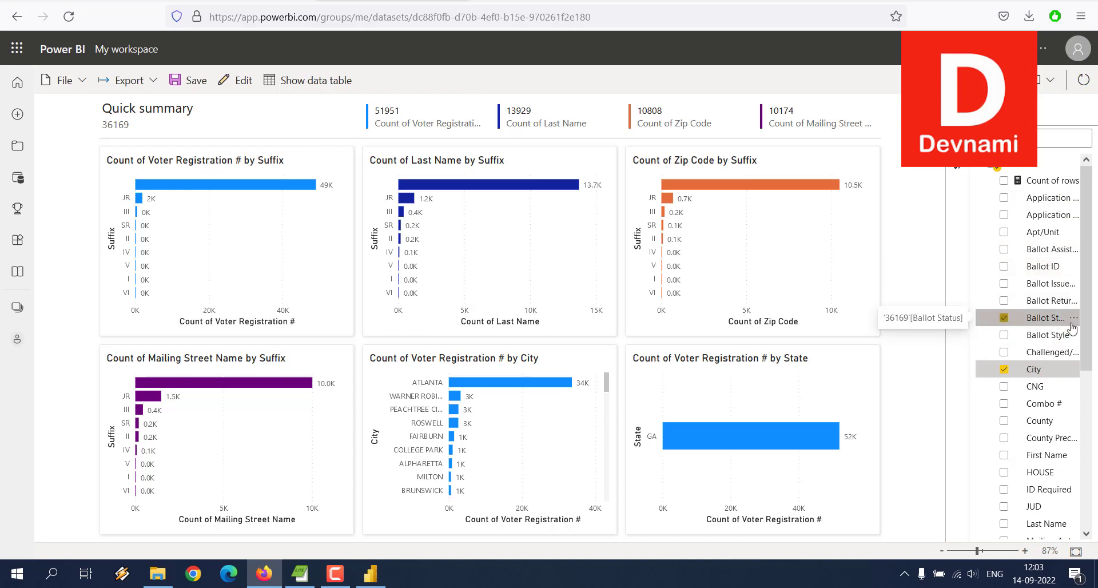